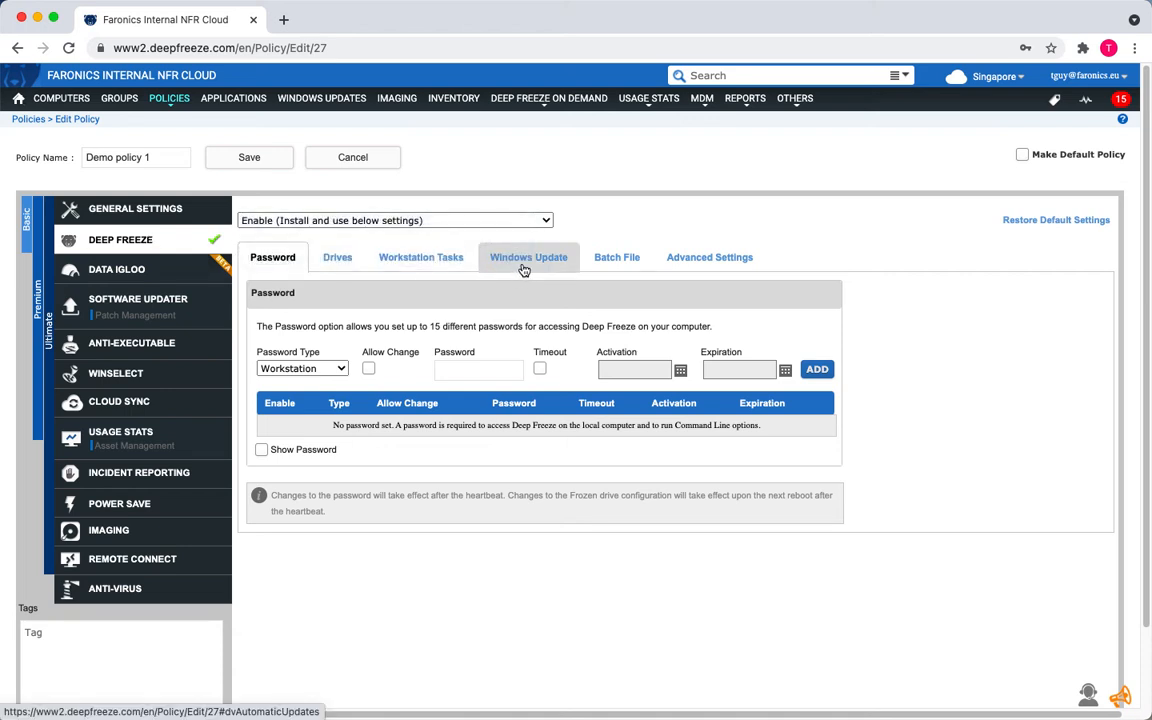
Step: Allow Deep Freeze to choose how Windows Updates are downloaded, retrieving Security & Critical Updates from the Microsoft Windows Update Website
{"action": "left_click", "coordinate": [523, 262]}
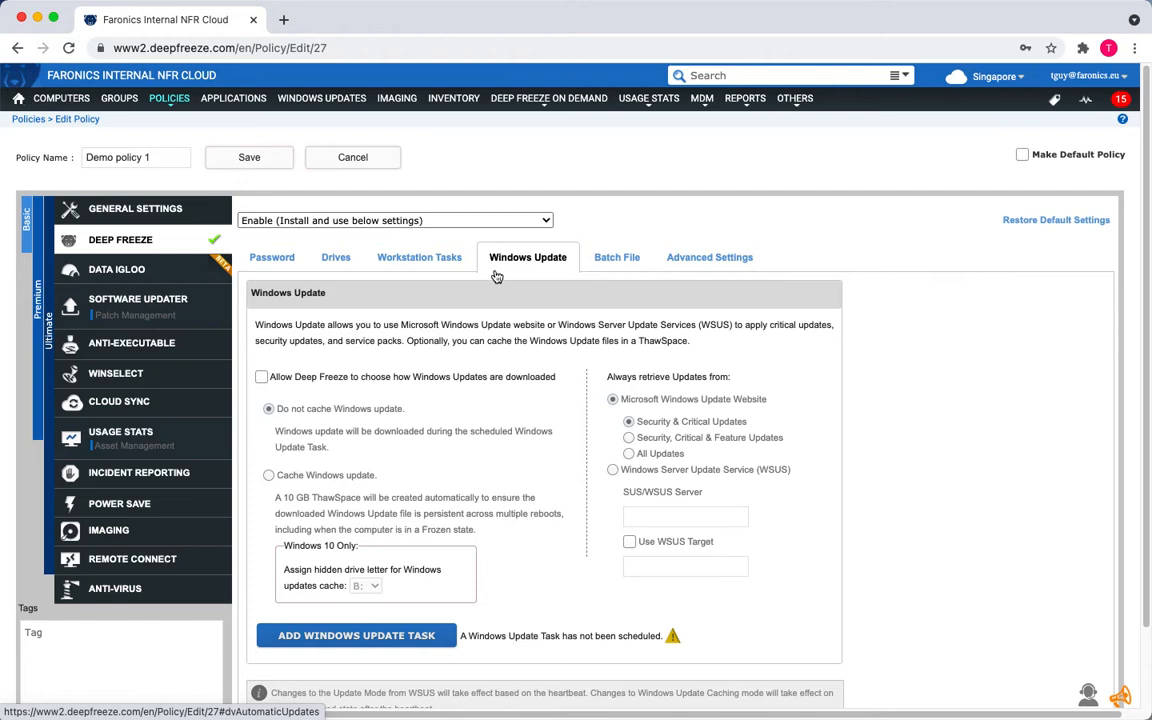
{"action": "left_click", "coordinate": [261, 378]}
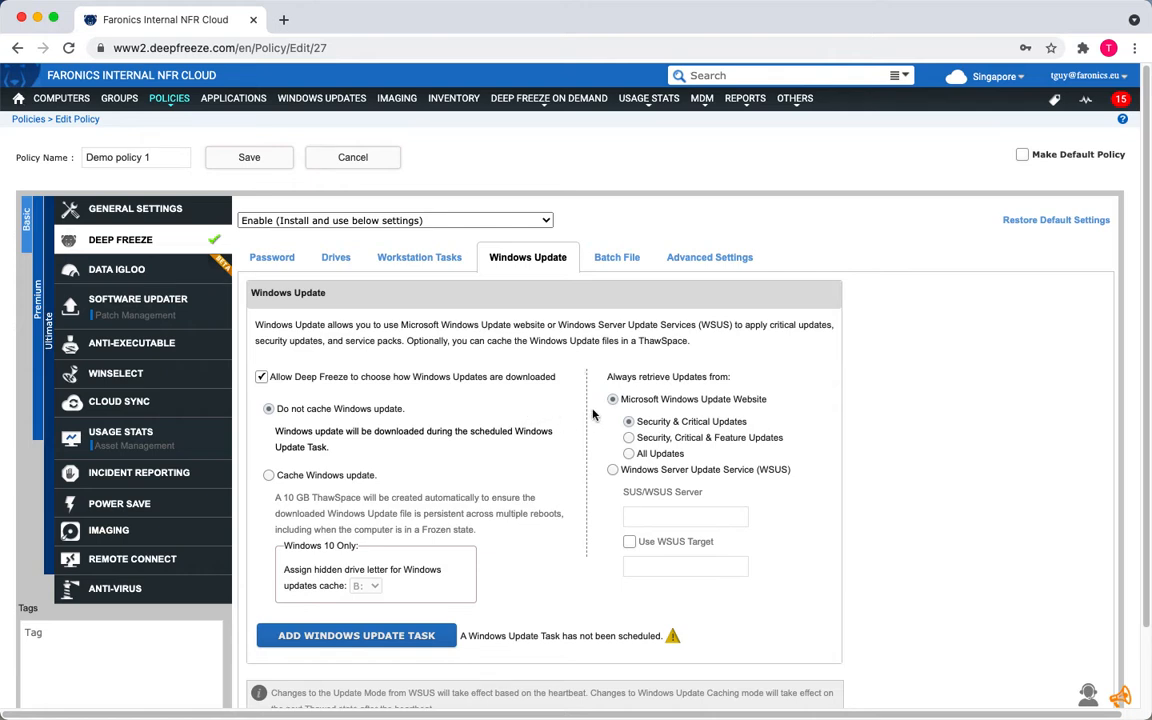
{"action": "left_click", "coordinate": [612, 470]}
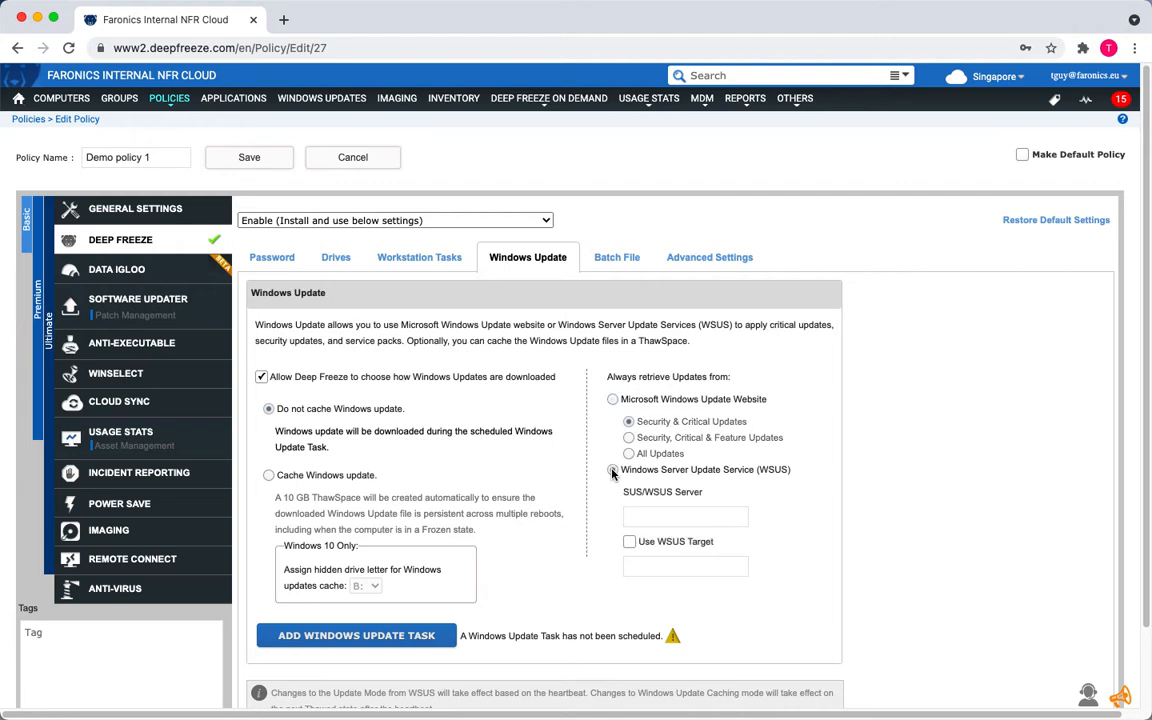
{"action": "left_click", "coordinate": [612, 400]}
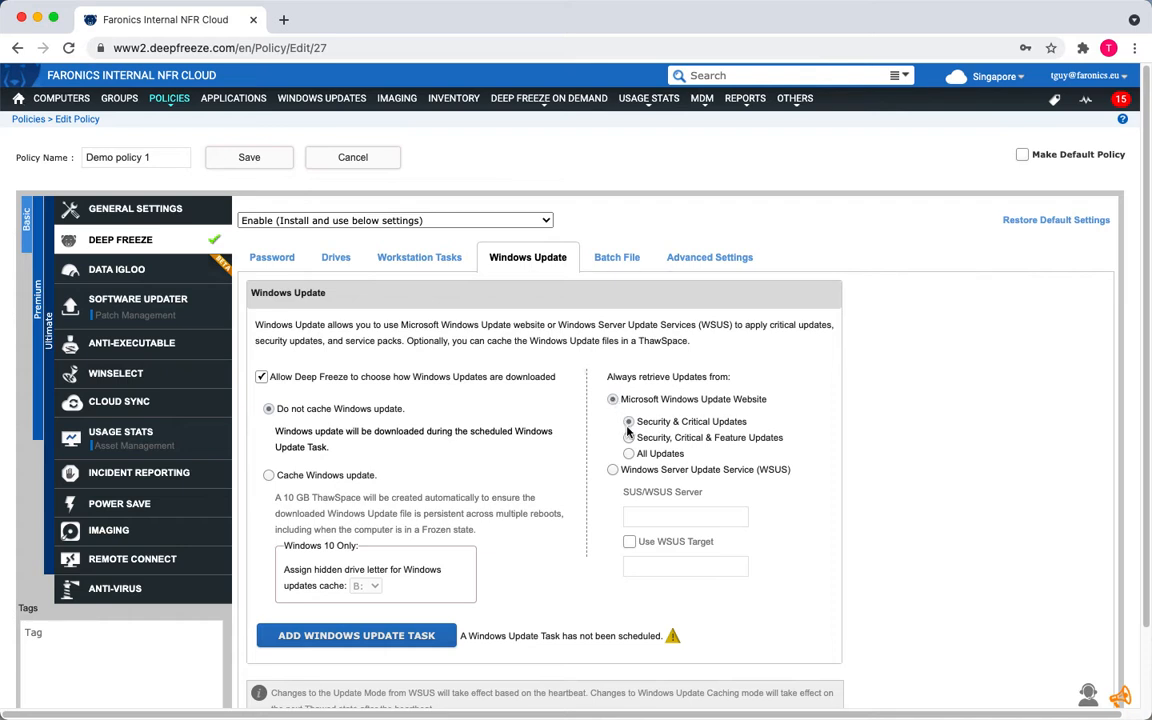
{"action": "left_click", "coordinate": [628, 439]}
{"action": "left_click", "coordinate": [627, 422]}
Step: Add a Windows Update workstation task that runs on Thursday and starts at 02:06 AM
{"action": "left_click", "coordinate": [449, 265]}
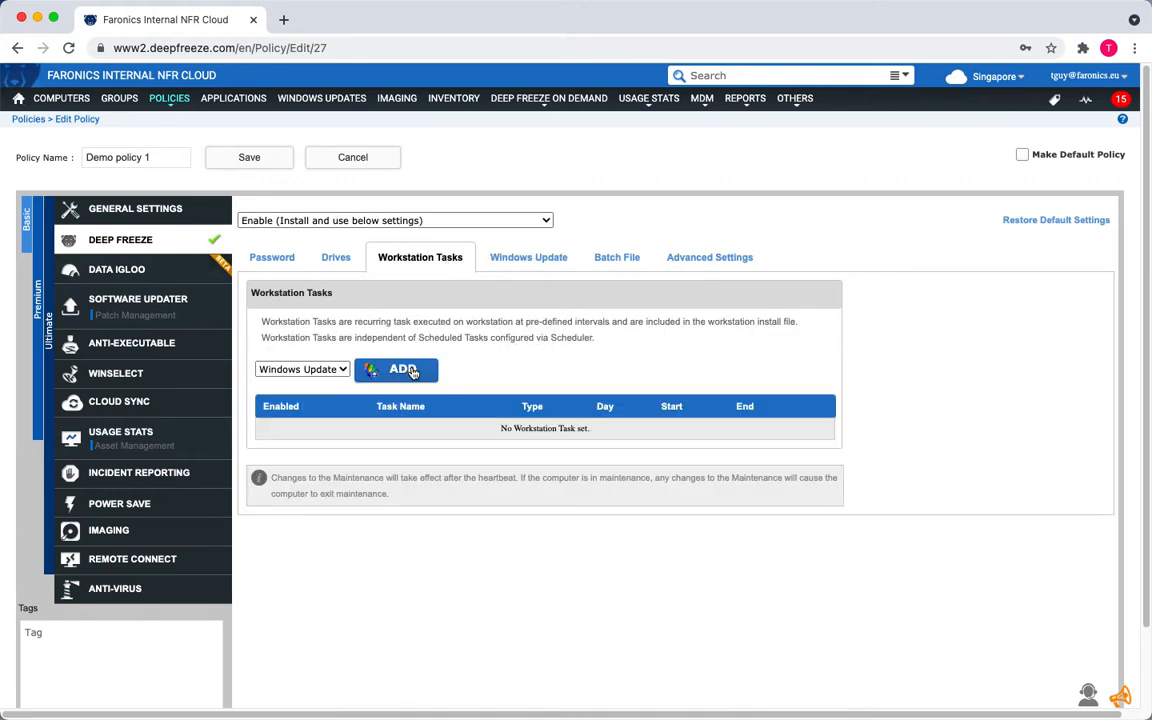
{"action": "left_click", "coordinate": [404, 370]}
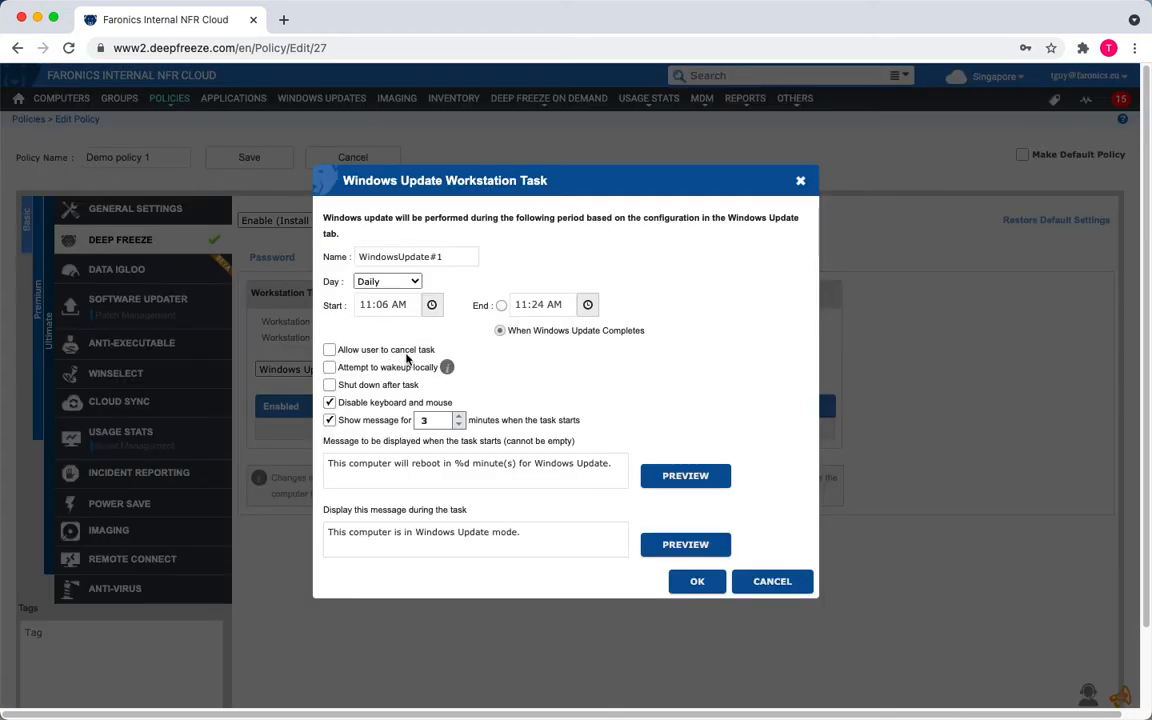
{"action": "left_click", "coordinate": [415, 283]}
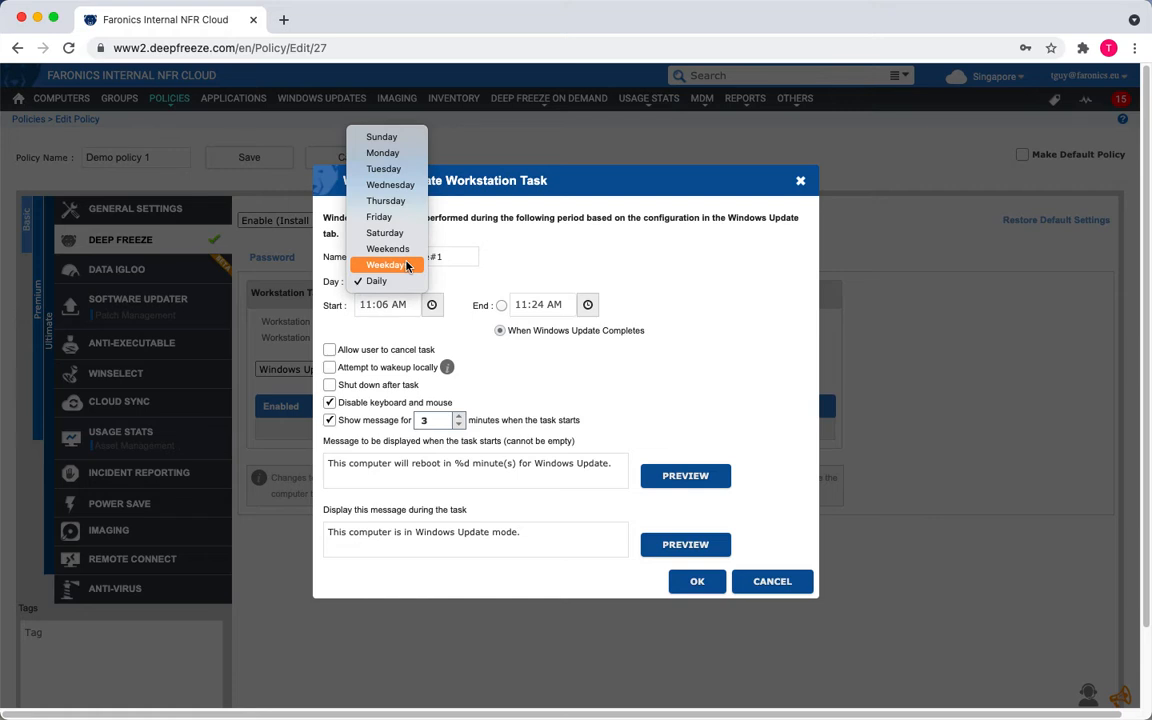
{"action": "left_click", "coordinate": [400, 200]}
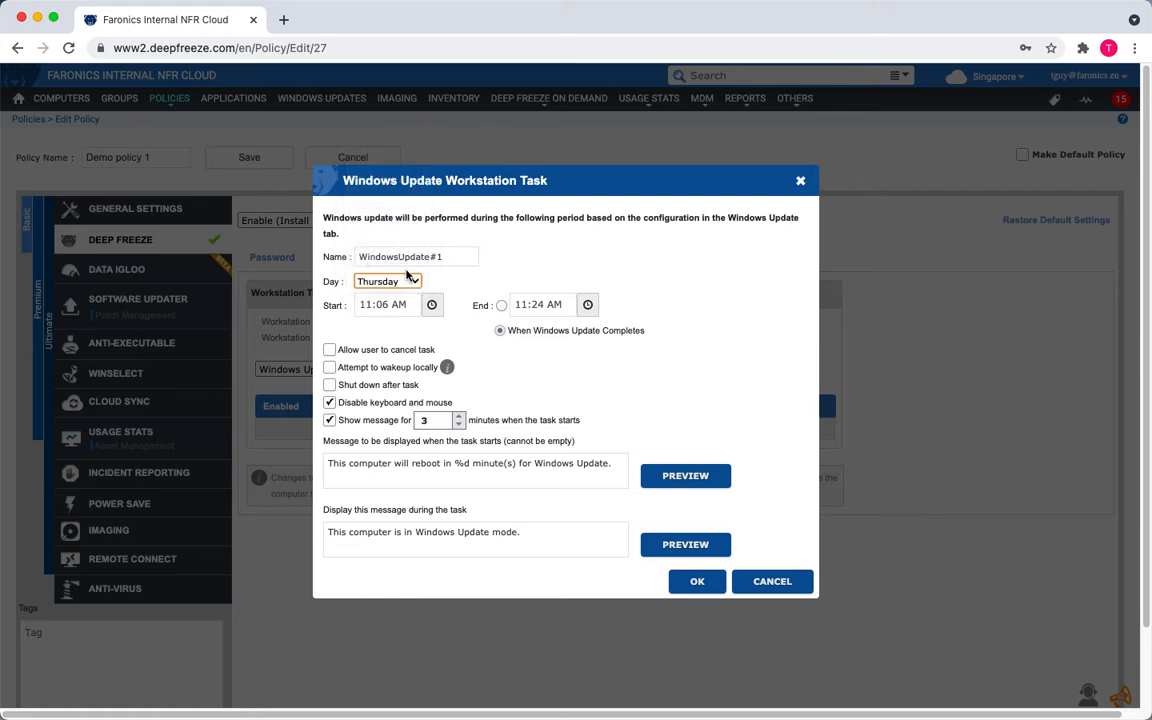
{"action": "key", "text": "Tab"}
{"action": "left_click", "coordinate": [430, 305]}
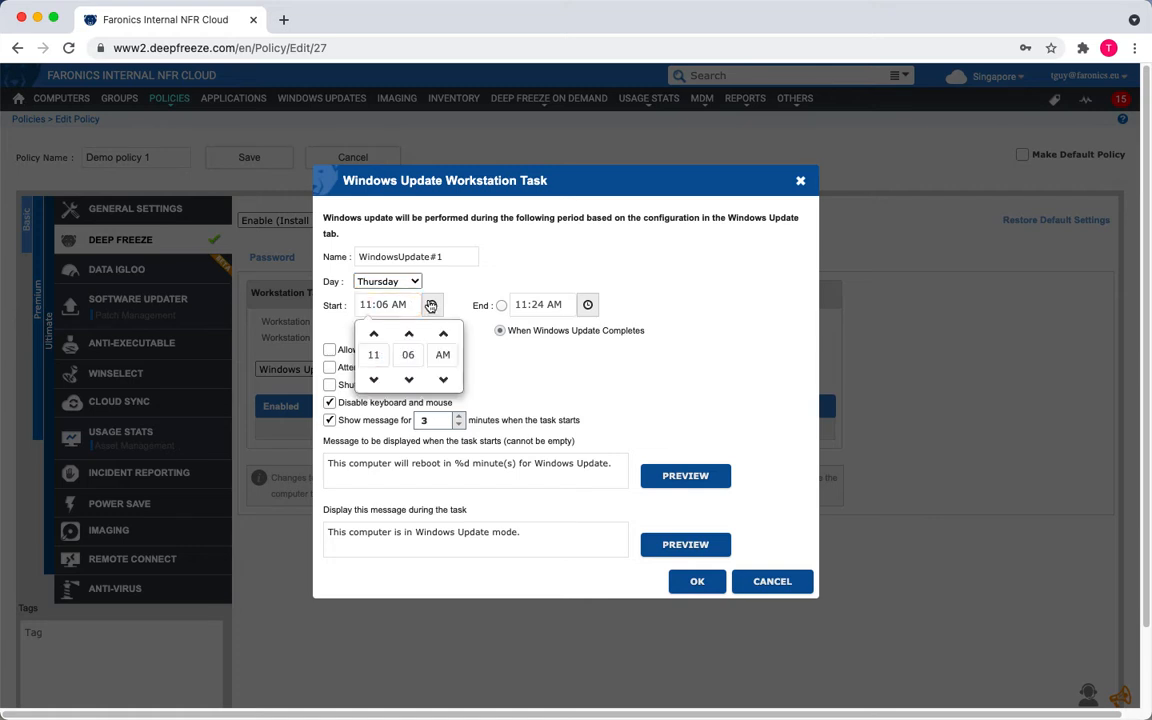
{"action": "left_click", "coordinate": [373, 355]}
{"action": "type", "text": "2"}
{"action": "left_click", "coordinate": [480, 362]}
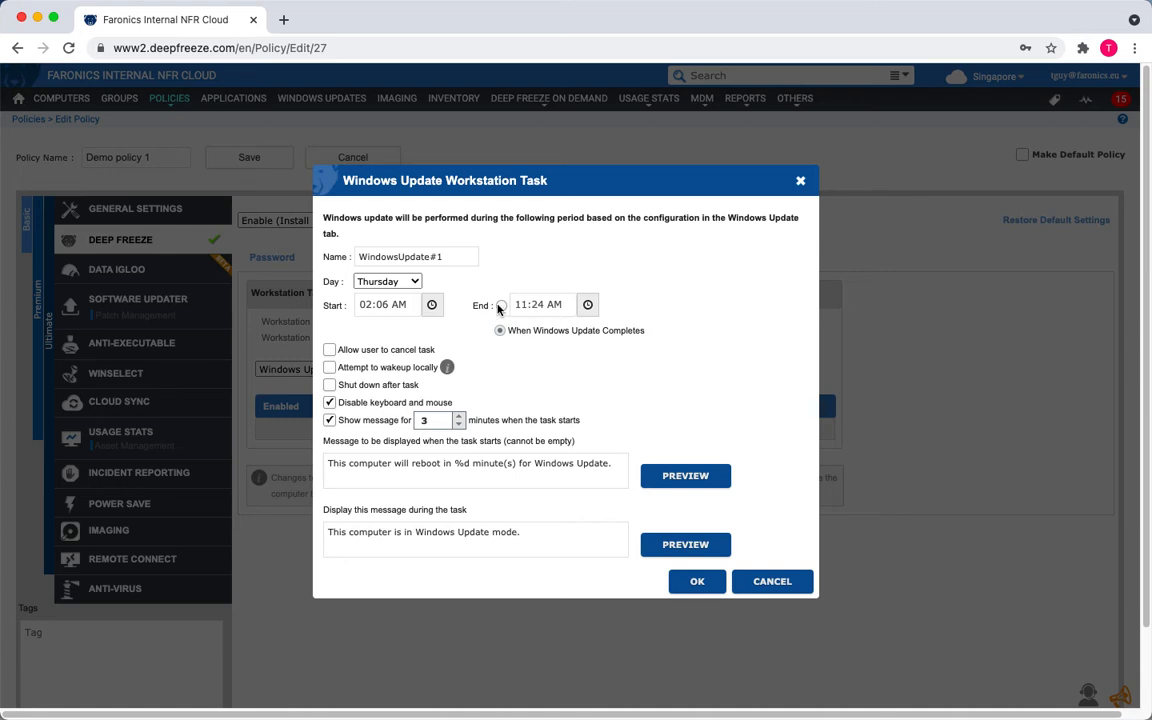
Step: Give the Windows Update task a fixed end time of 03:24 AM, keep keyboard and mouse disabled, and save it in the policy
{"action": "left_click", "coordinate": [500, 305]}
{"action": "left_click", "coordinate": [587, 305]}
{"action": "left_click_drag", "start_coordinate": [536, 354], "coordinate": [500, 361]}
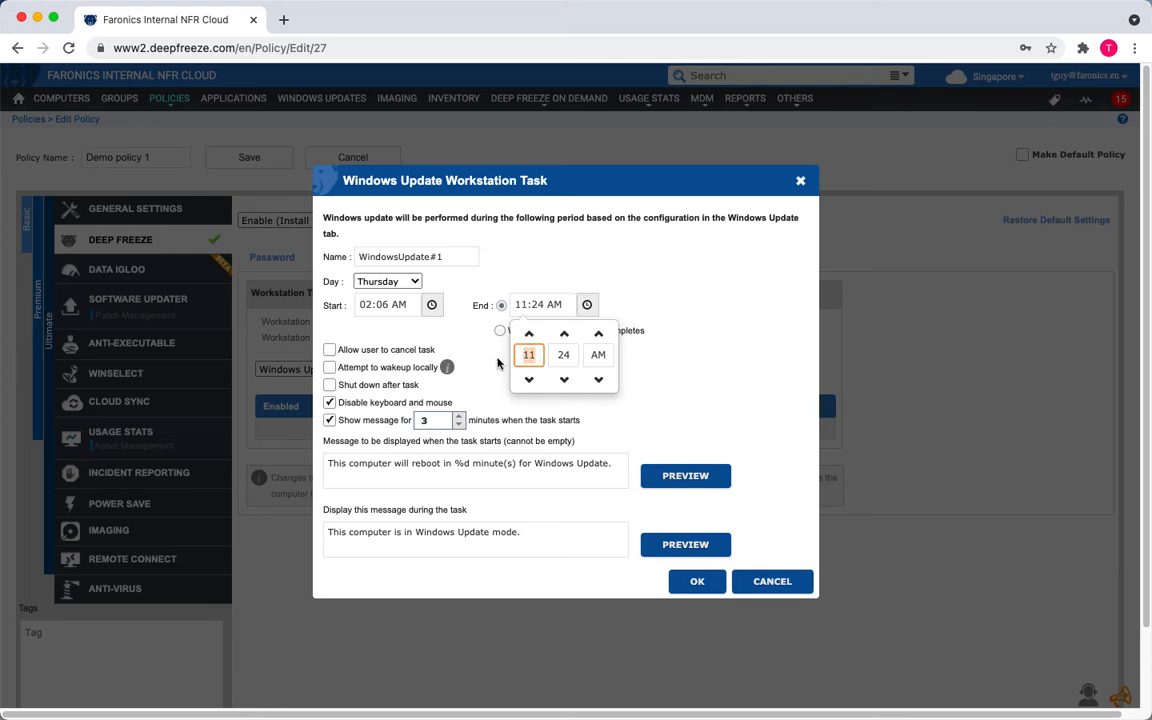
{"action": "type", "text": "3"}
{"action": "left_click", "coordinate": [500, 361]}
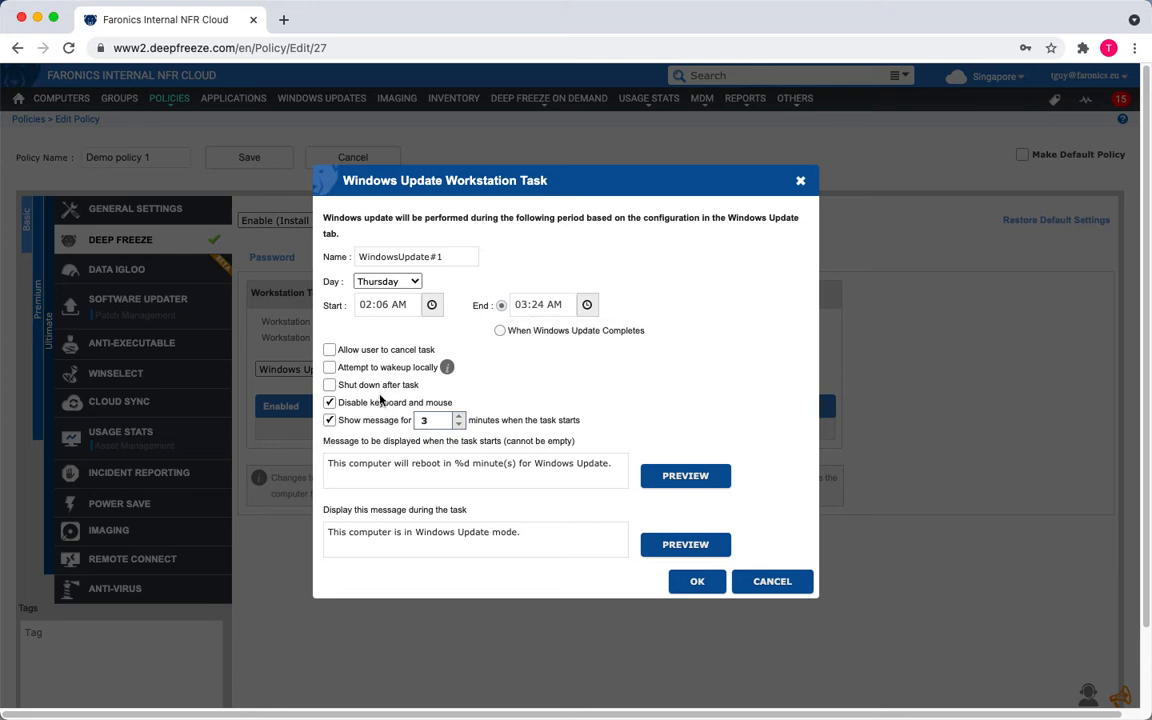
{"action": "left_click", "coordinate": [330, 403]}
{"action": "left_click", "coordinate": [330, 403]}
{"action": "left_click", "coordinate": [690, 584]}
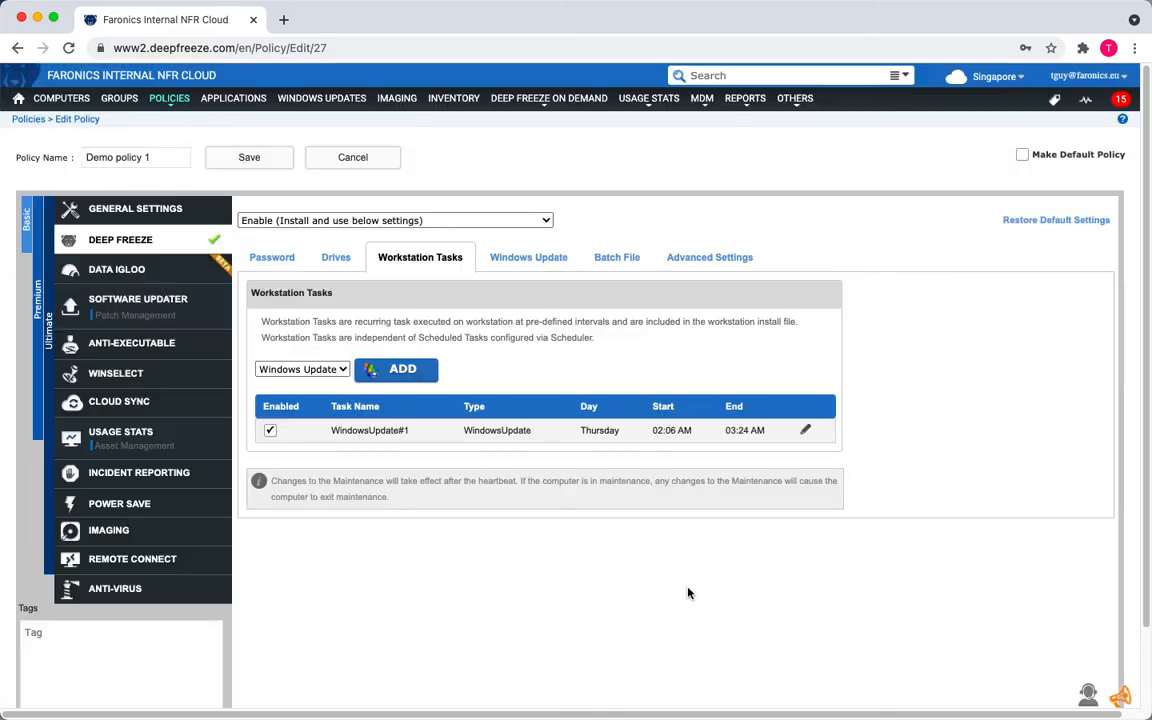
{"action": "left_click", "coordinate": [249, 158]}
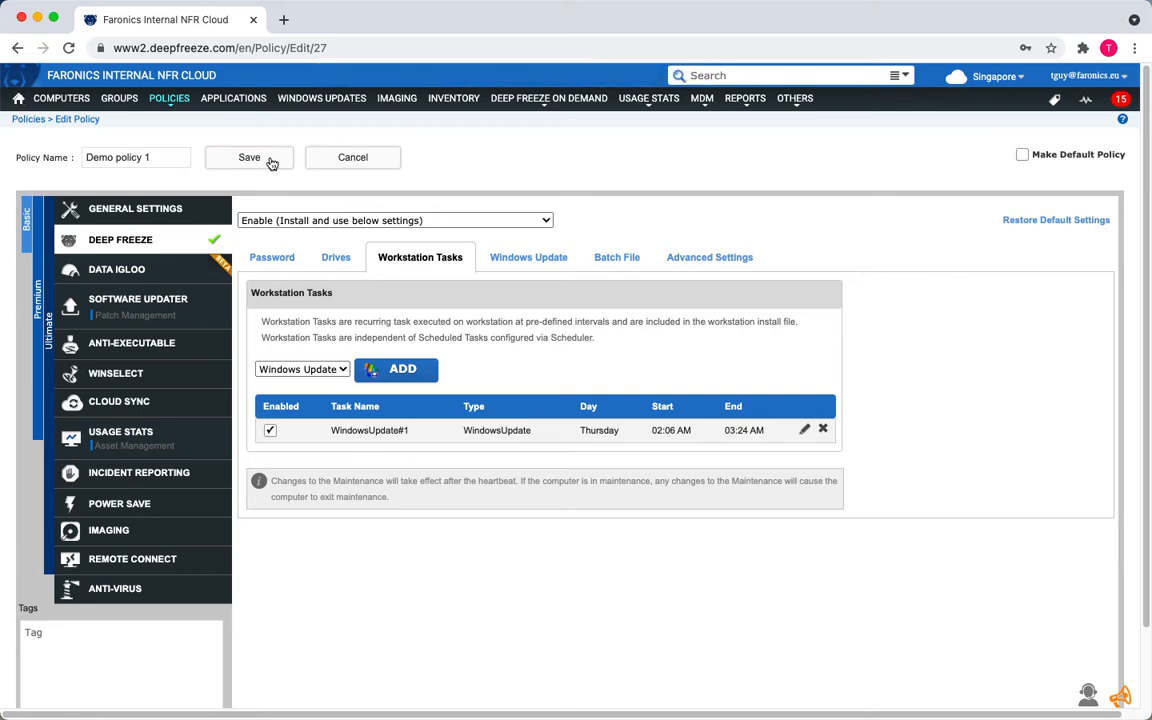
Step: Open the form for a new Deep Freeze on Demand schedule and examine the available task types
{"action": "mouse_move", "coordinate": [525, 108]}
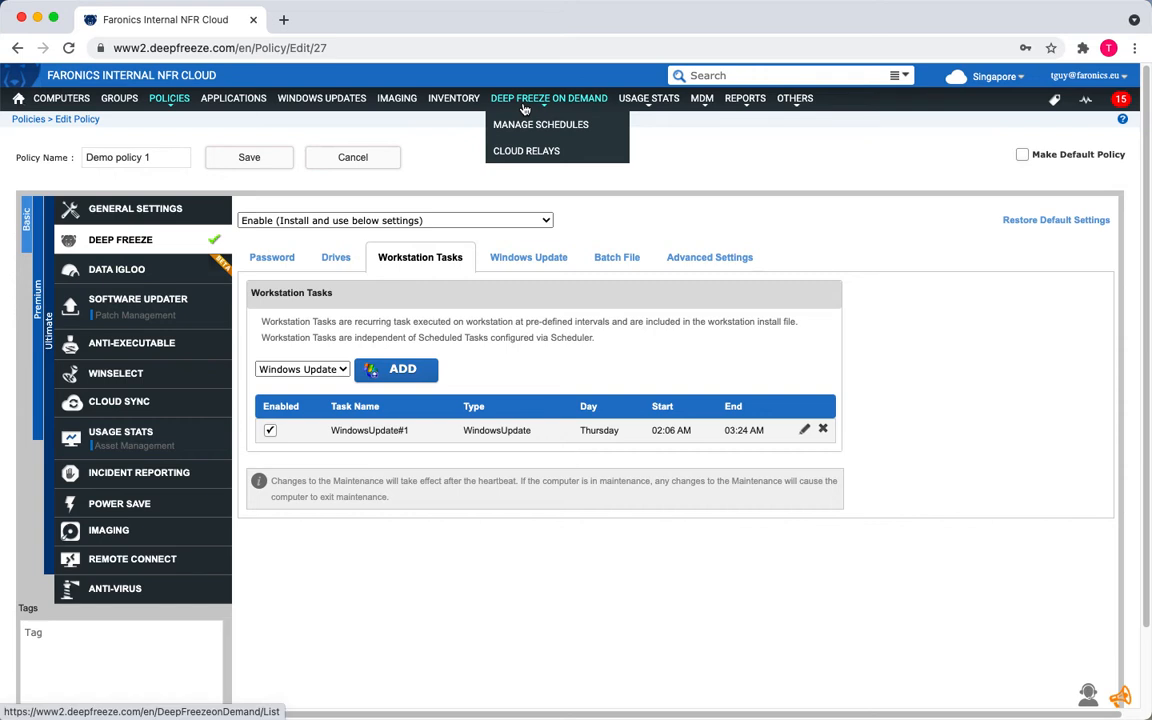
{"action": "left_click", "coordinate": [527, 124]}
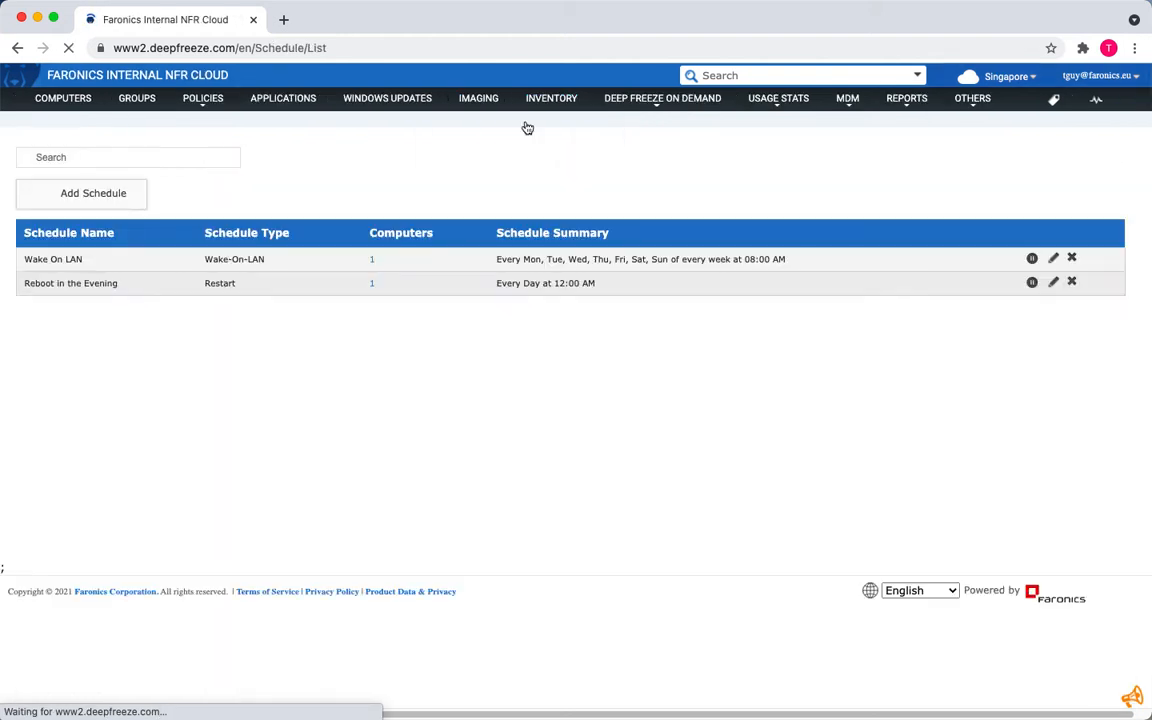
{"action": "left_click", "coordinate": [113, 203]}
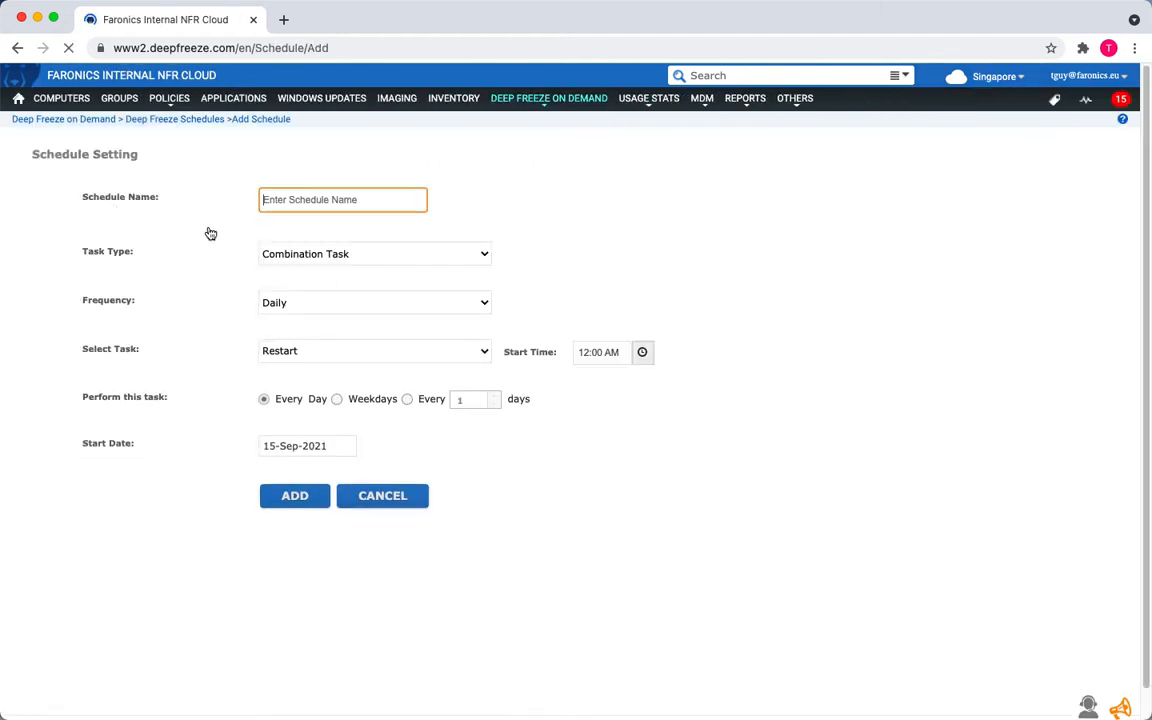
{"action": "left_click", "coordinate": [378, 257]}
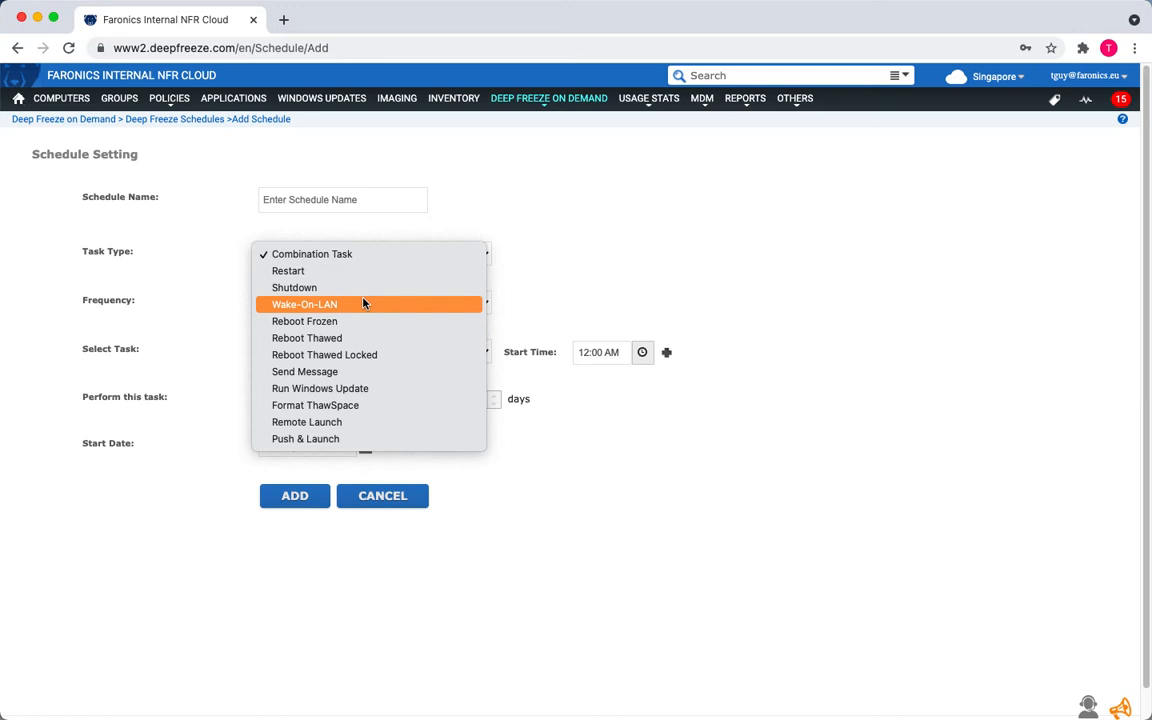
{"action": "left_click", "coordinate": [221, 166]}
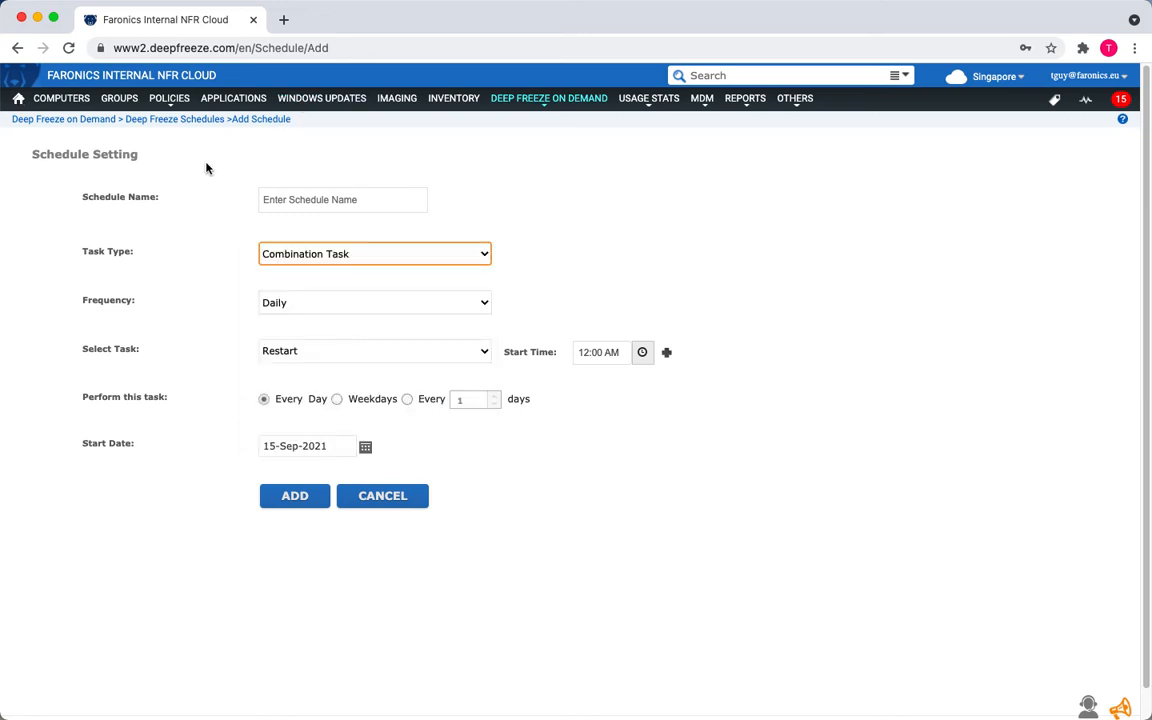
Step: Open Demo policy 2 for editing and set its Software Updater to Enable (Install and use below settings)
{"action": "left_click", "coordinate": [181, 106]}
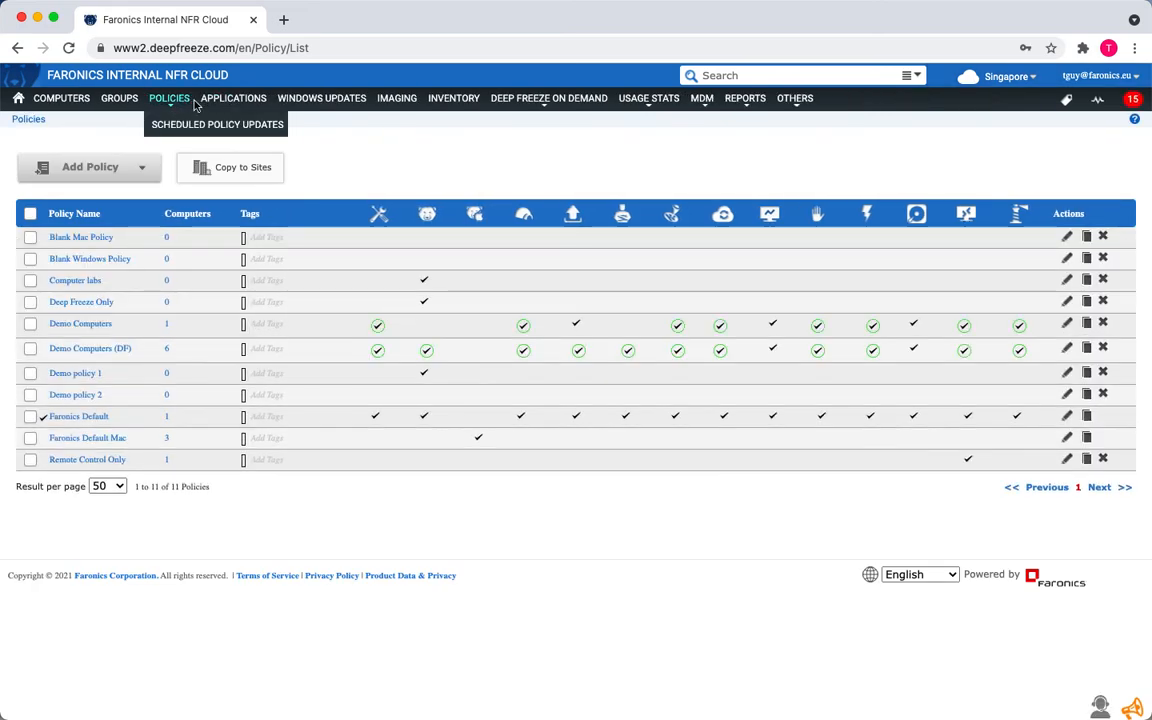
{"action": "left_click", "coordinate": [90, 398]}
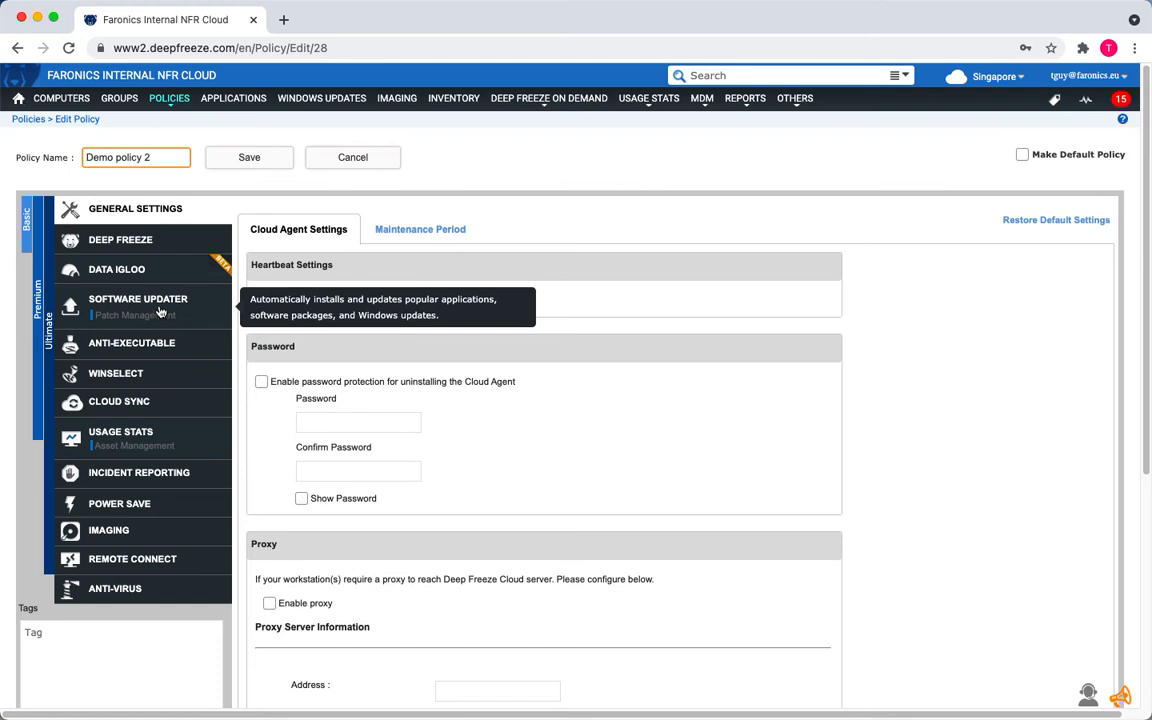
{"action": "left_click", "coordinate": [159, 308]}
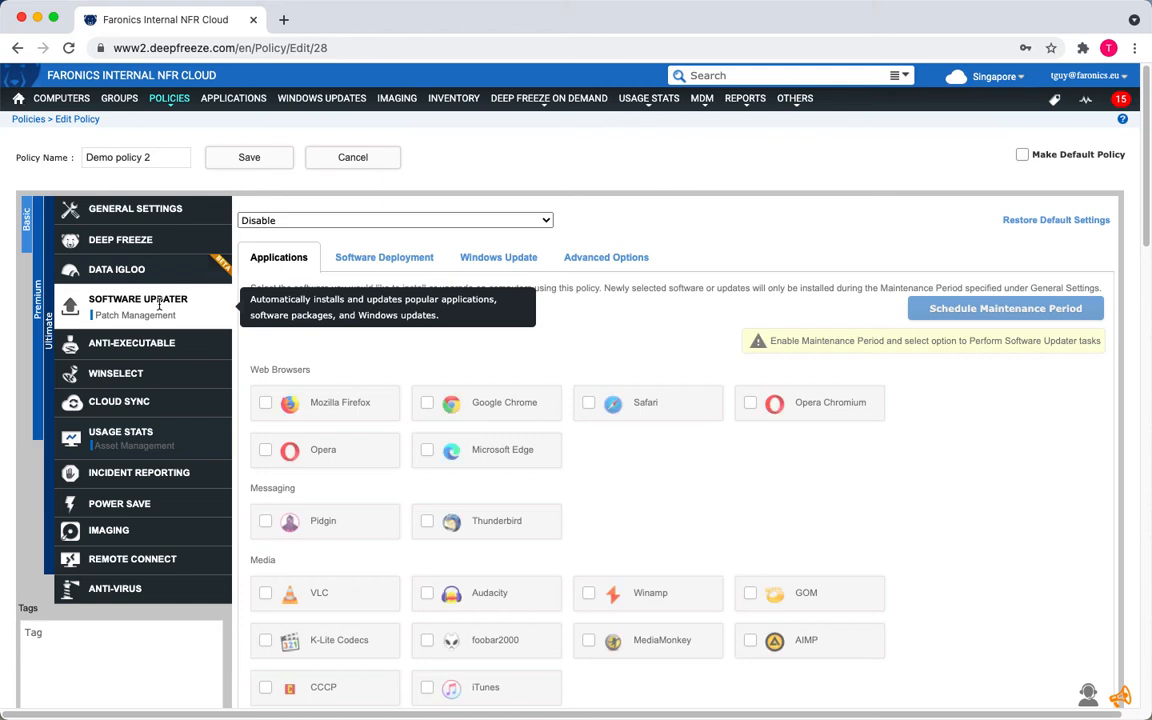
{"action": "left_click", "coordinate": [300, 221]}
{"action": "left_click", "coordinate": [285, 252]}
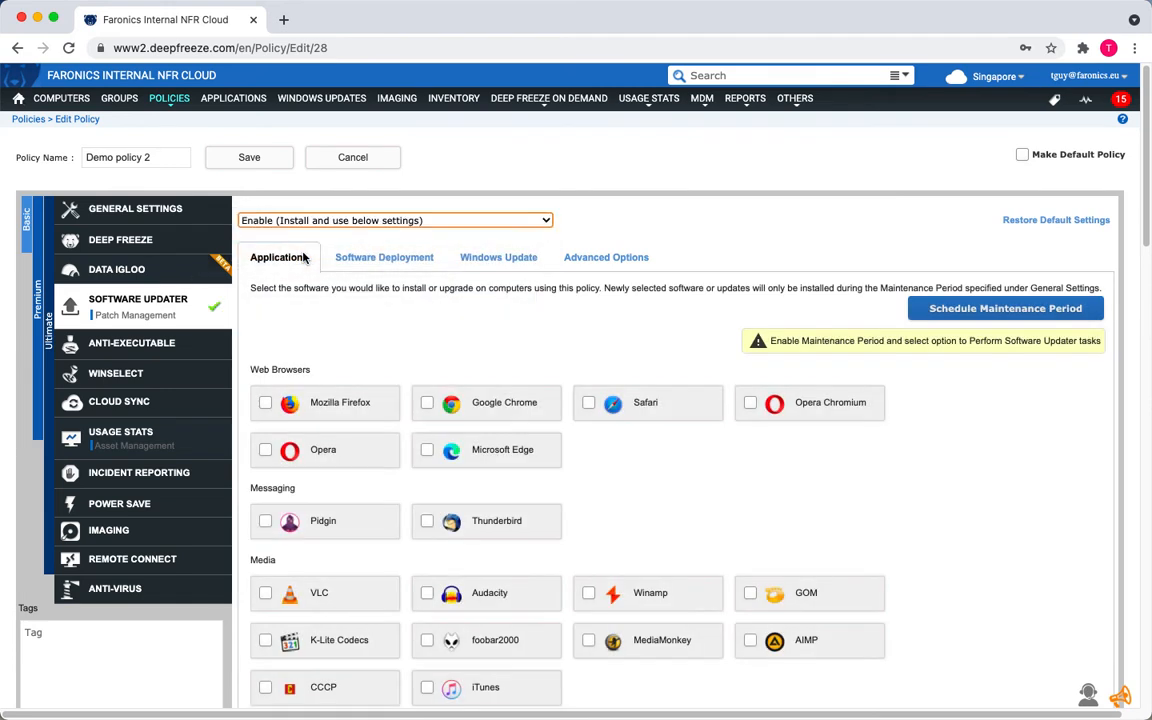
Step: Turn on Perform Windows Updates in the Software Updater settings and review the install options for the update categories
{"action": "left_click", "coordinate": [495, 262]}
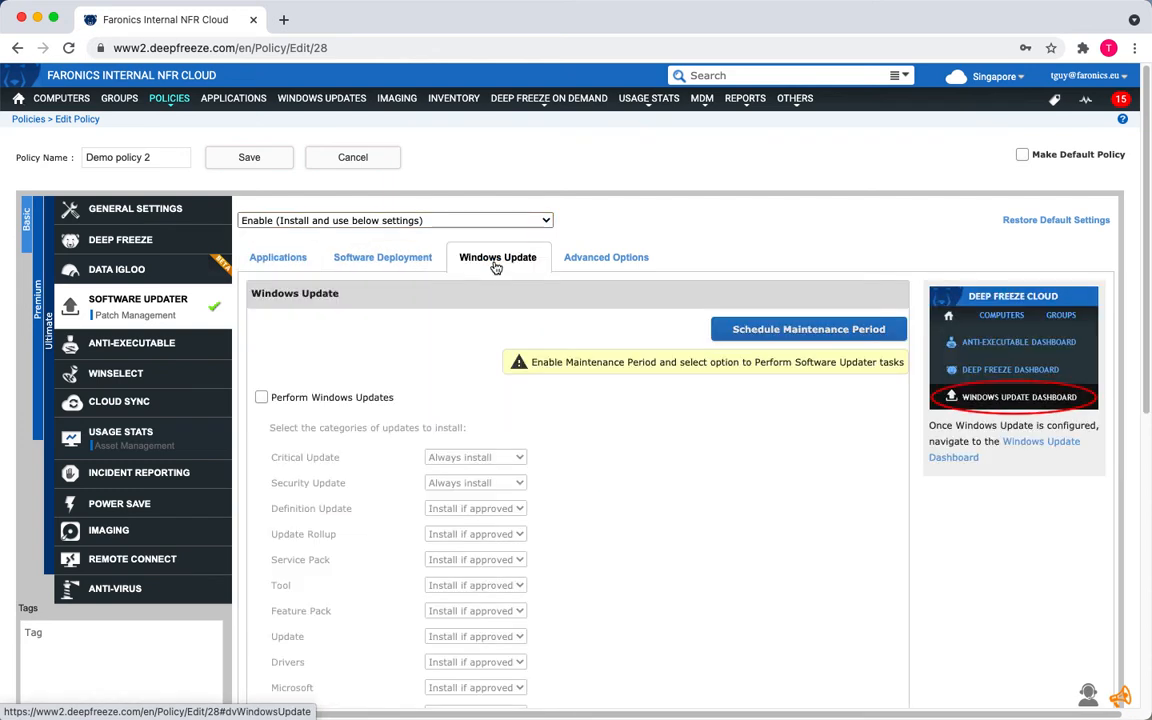
{"action": "left_click", "coordinate": [262, 397]}
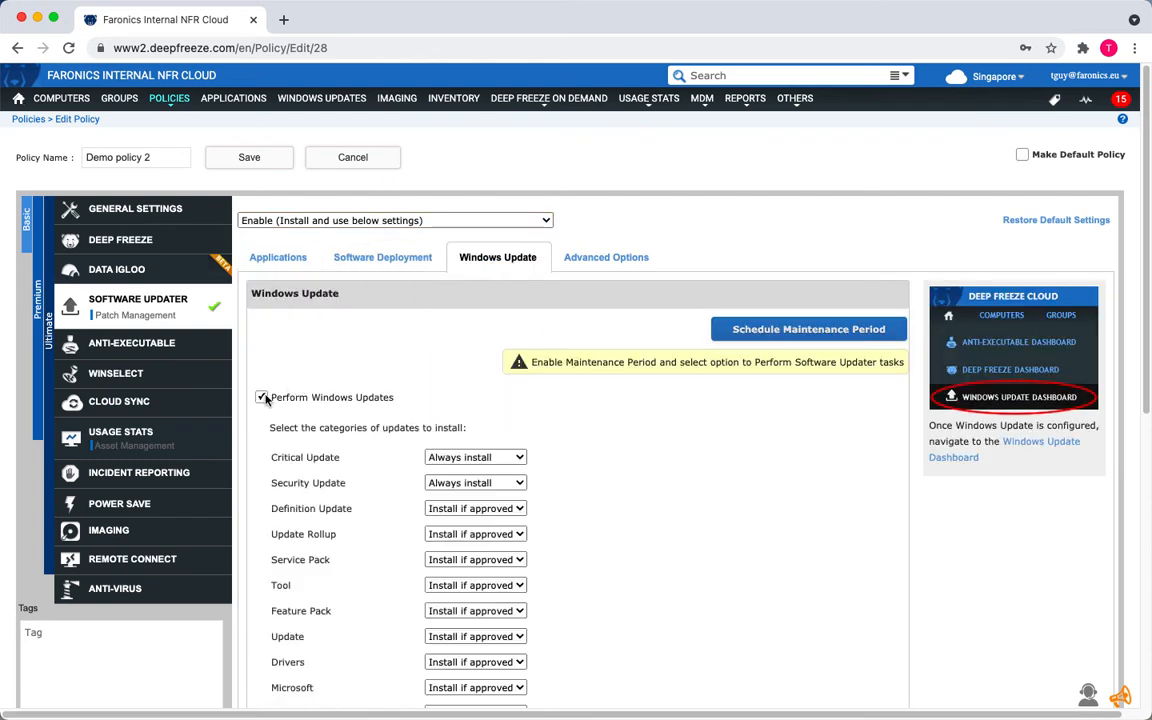
{"action": "scroll", "coordinate": [350, 370], "scroll_direction": "down", "scroll_amount": 3}
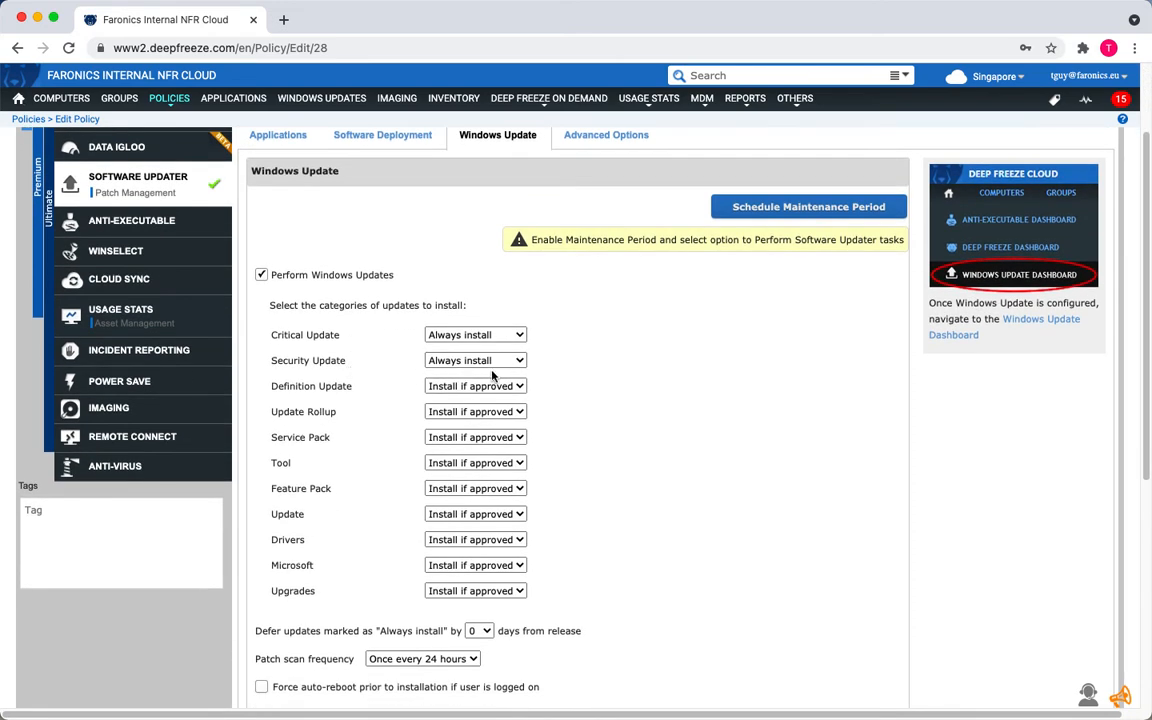
{"action": "scroll", "coordinate": [545, 381], "scroll_direction": "down", "scroll_amount": 1}
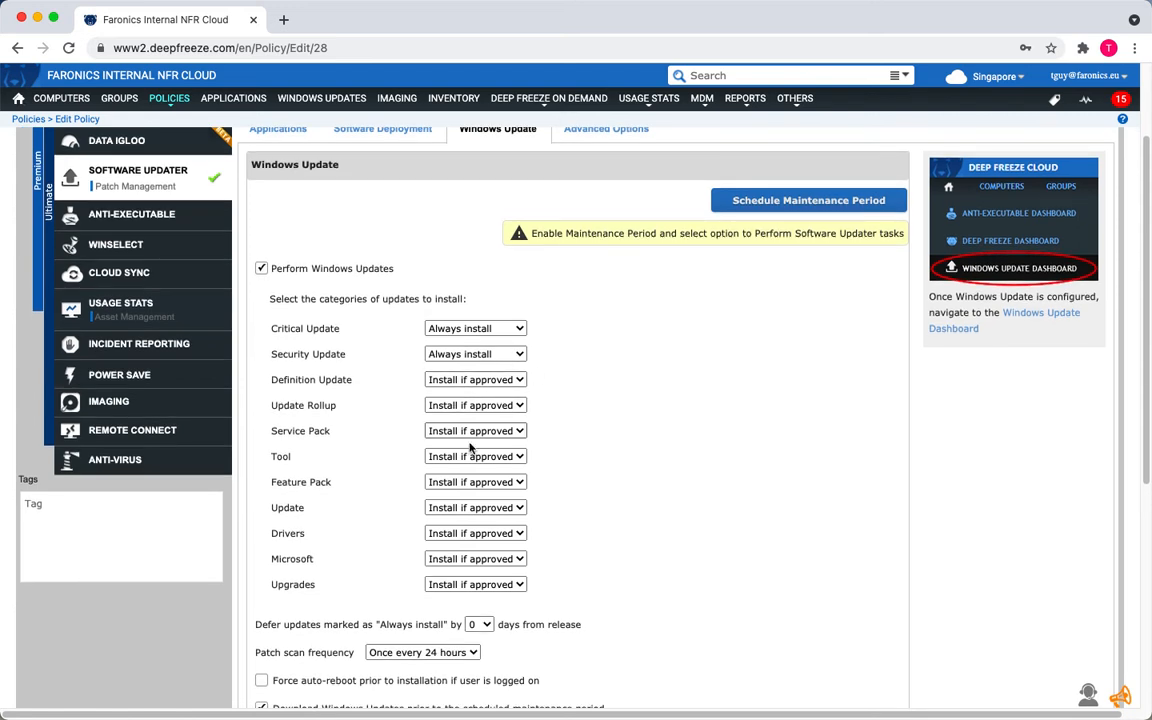
{"action": "left_click", "coordinate": [524, 354]}
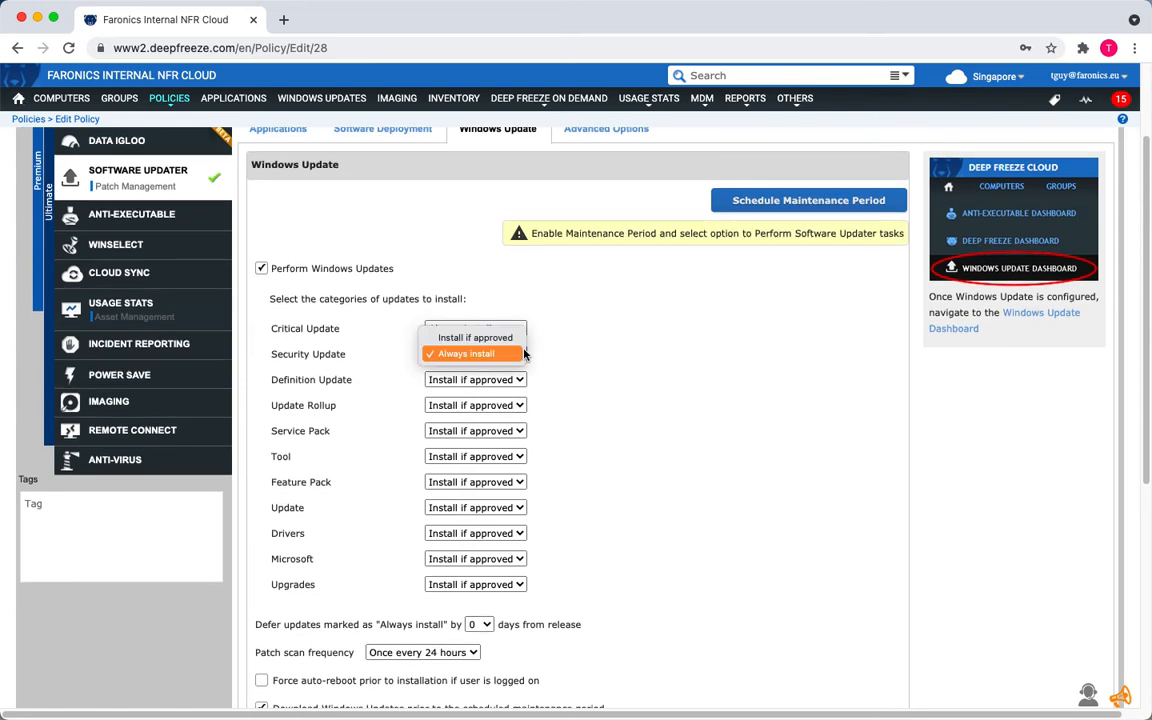
{"action": "left_click", "coordinate": [556, 349]}
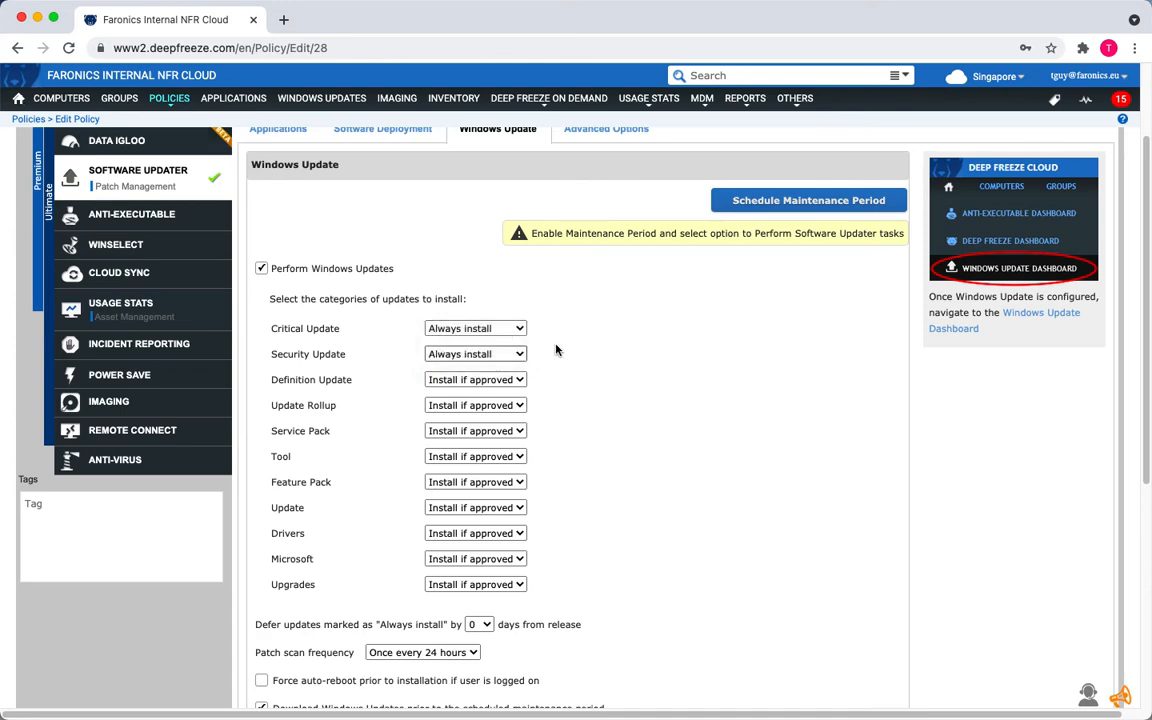
{"action": "scroll", "coordinate": [556, 351], "scroll_direction": "down", "scroll_amount": 1}
{"action": "scroll", "coordinate": [554, 353], "scroll_direction": "down", "scroll_amount": 3}
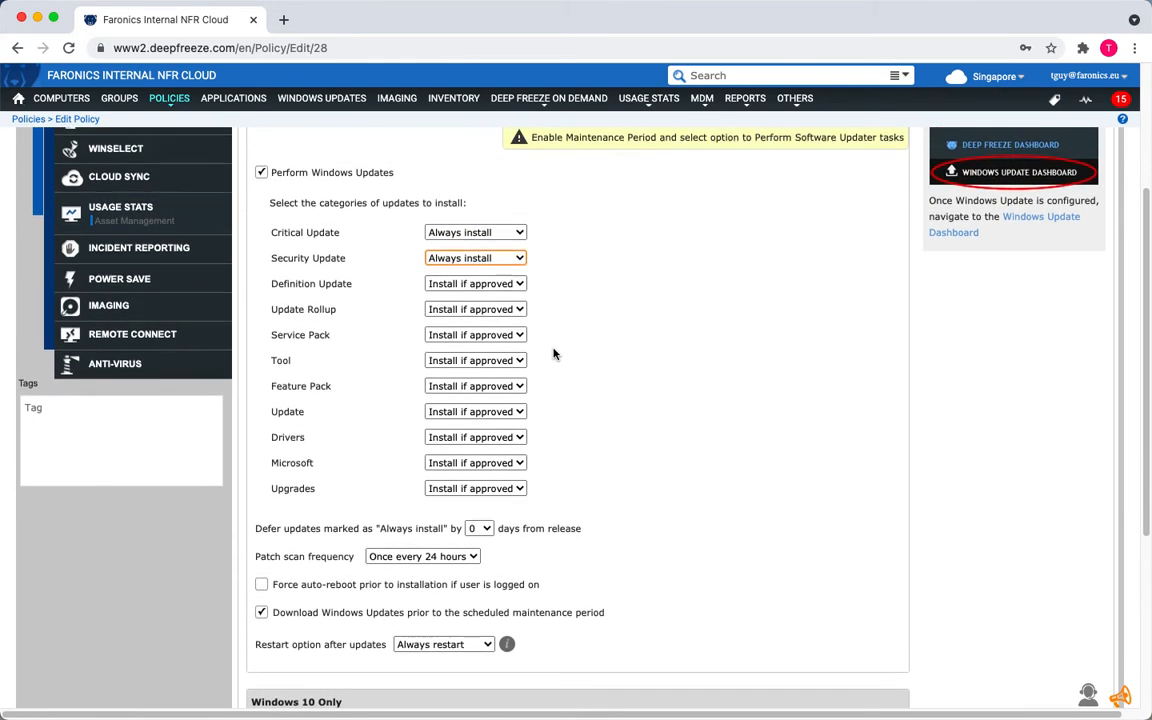
{"action": "scroll", "coordinate": [554, 353], "scroll_direction": "up", "scroll_amount": 5}
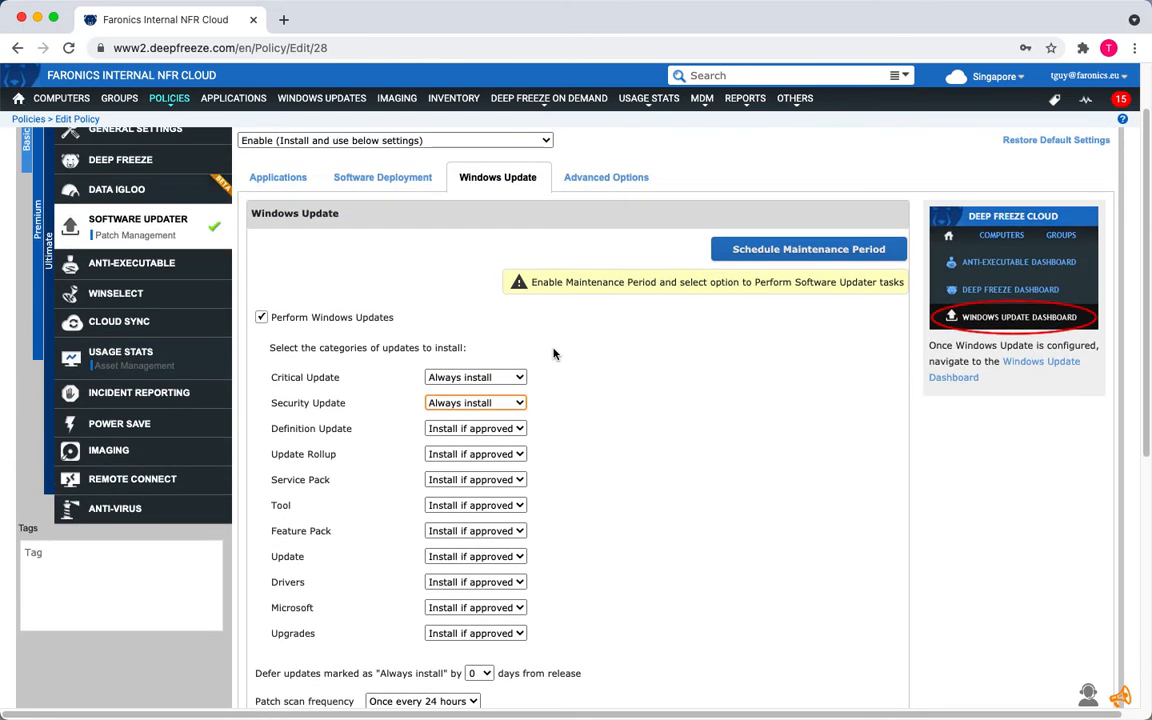
Step: Set the policy's Maintenance Period to Enable (Use below settings) and repeat it on Wednesday
{"action": "left_click", "coordinate": [726, 254]}
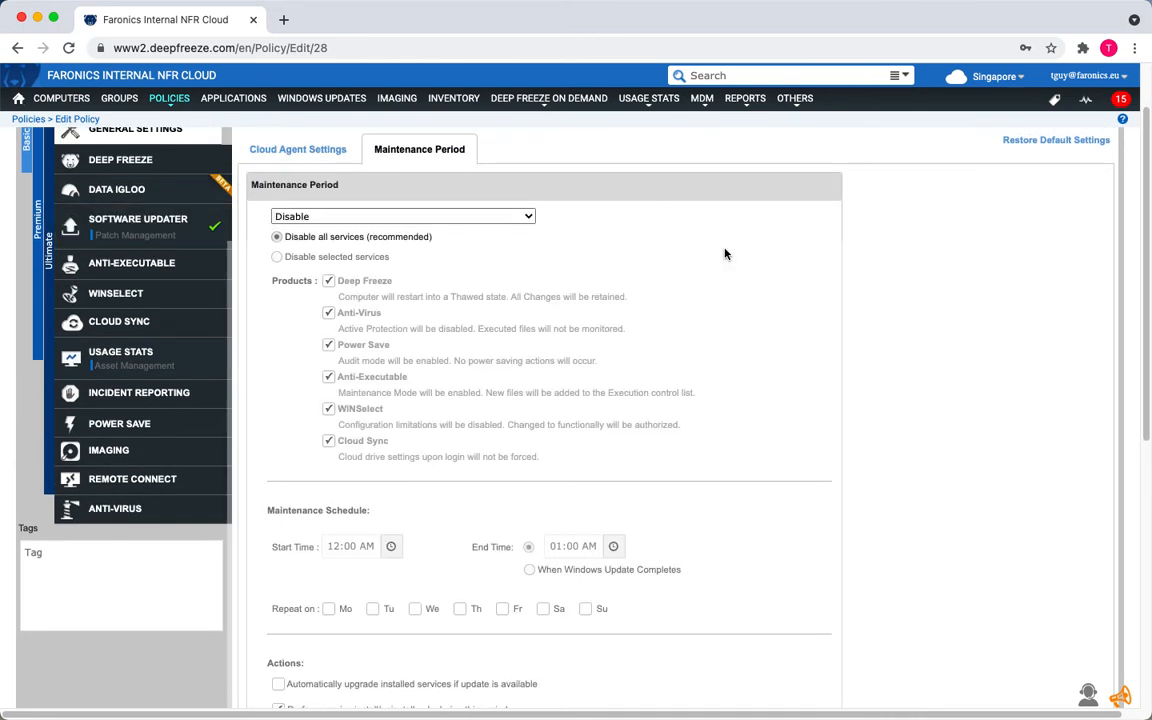
{"action": "left_click", "coordinate": [460, 216]}
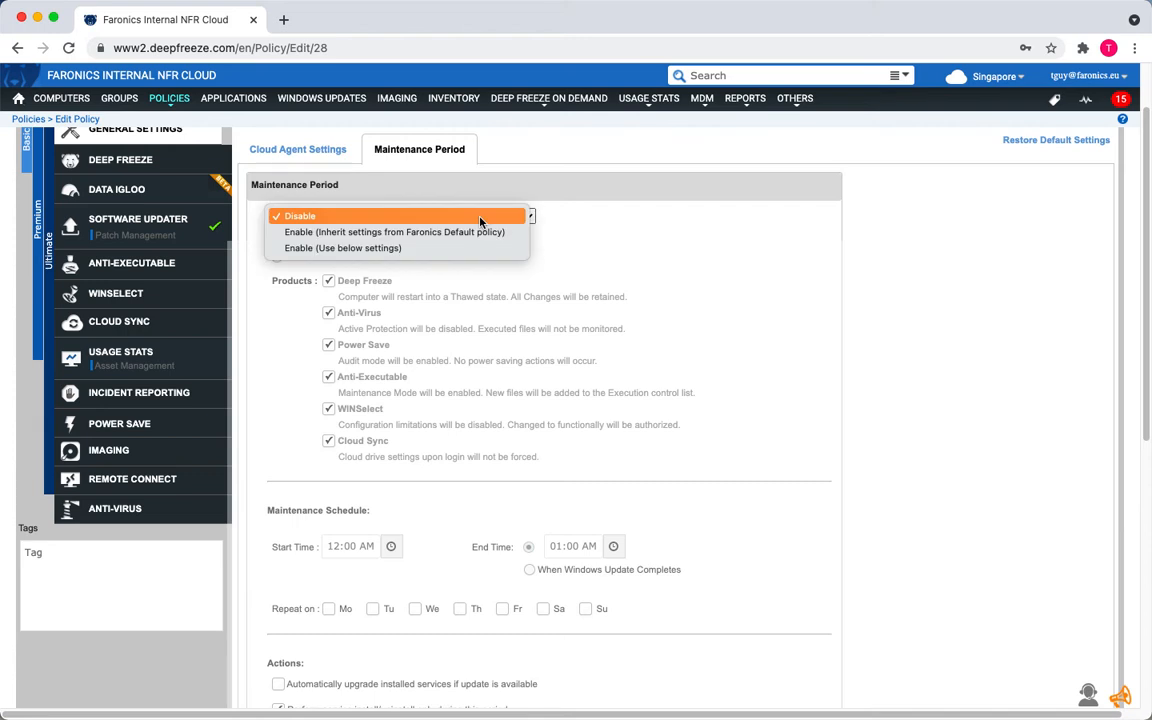
{"action": "left_click", "coordinate": [472, 245]}
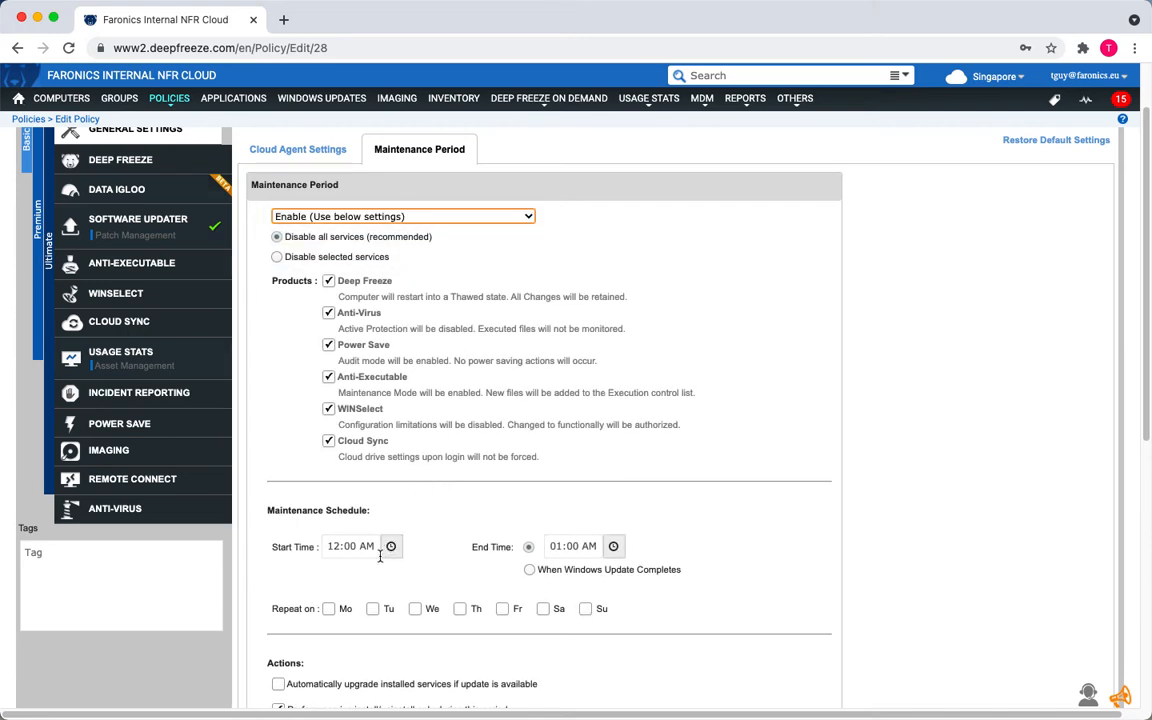
{"action": "left_click", "coordinate": [414, 612]}
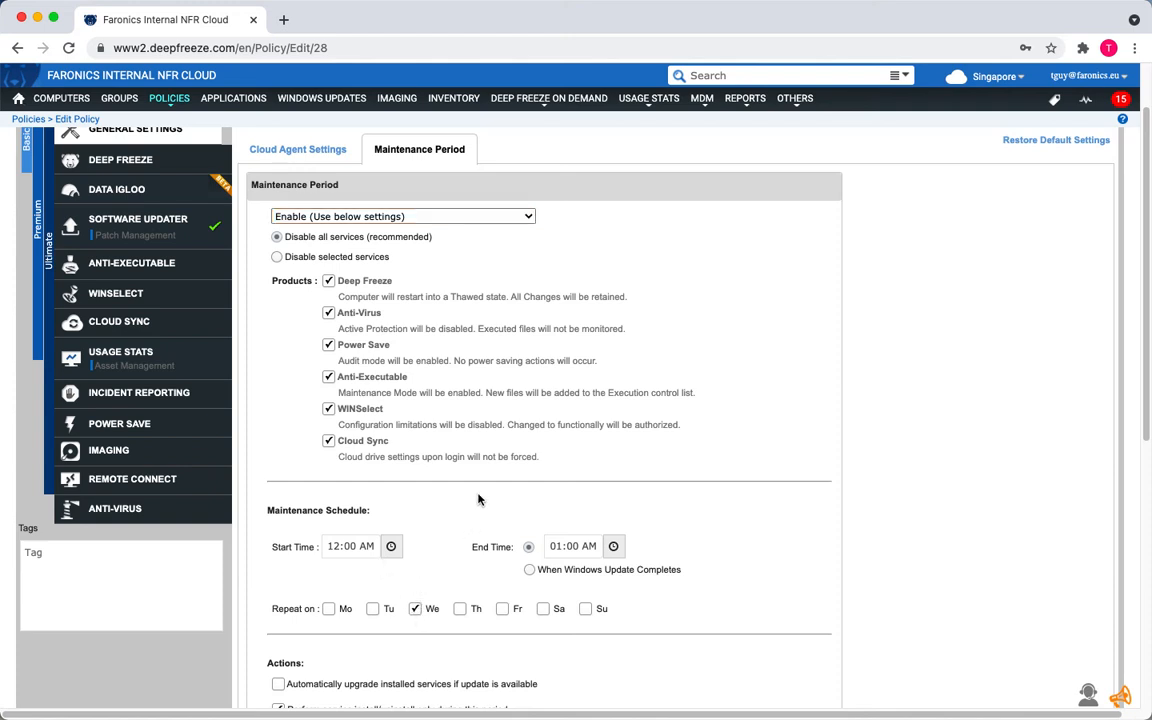
Step: Save Demo policy 2 and have the Maintenance Period end when Windows update completes
{"action": "scroll", "coordinate": [480, 488], "scroll_direction": "down", "scroll_amount": 10}
{"action": "scroll", "coordinate": [476, 491], "scroll_direction": "up", "scroll_amount": 10}
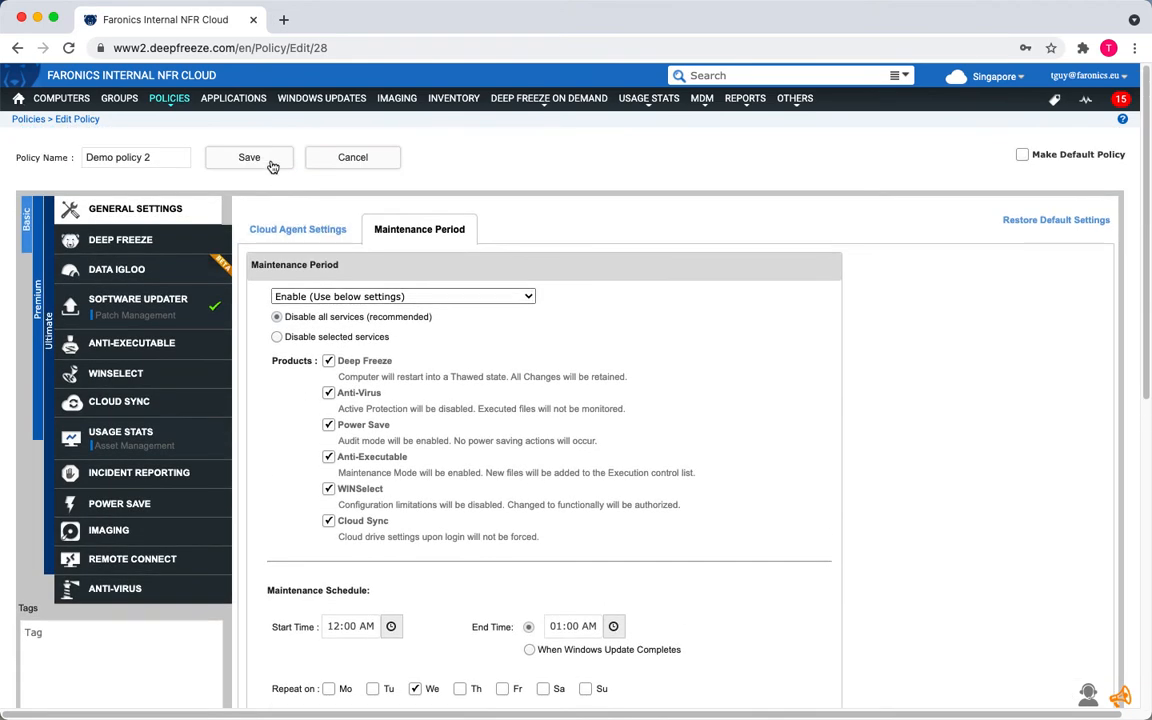
{"action": "left_click", "coordinate": [270, 162]}
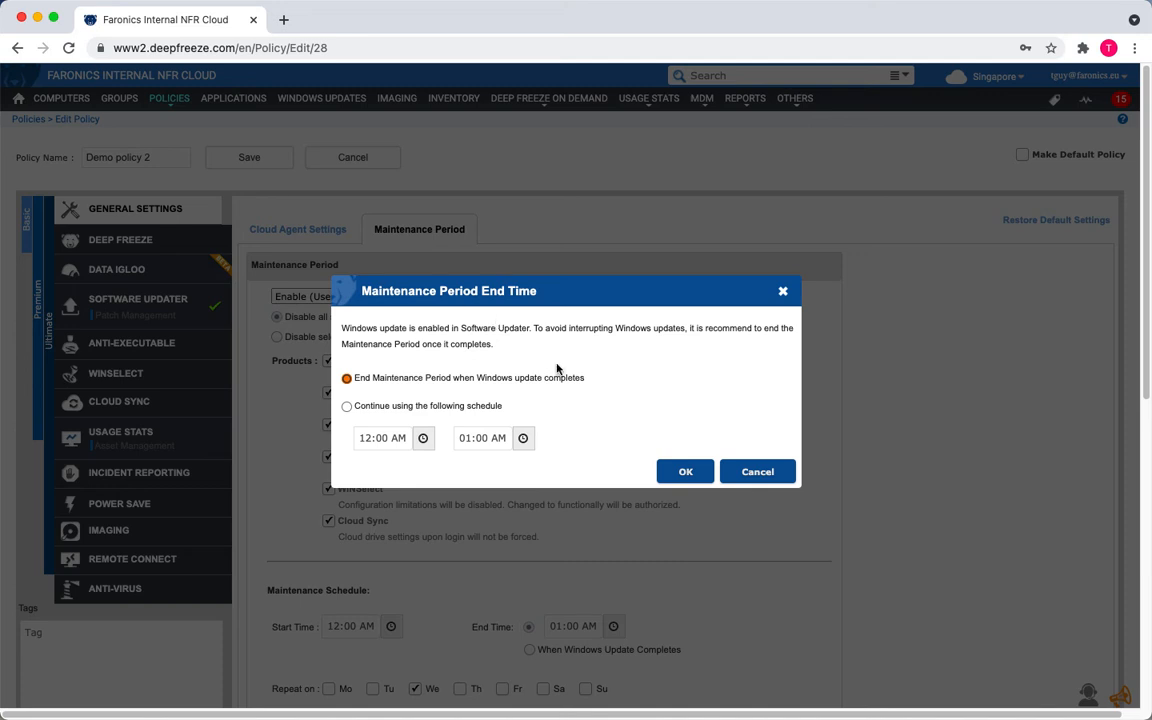
{"action": "left_click", "coordinate": [685, 473]}
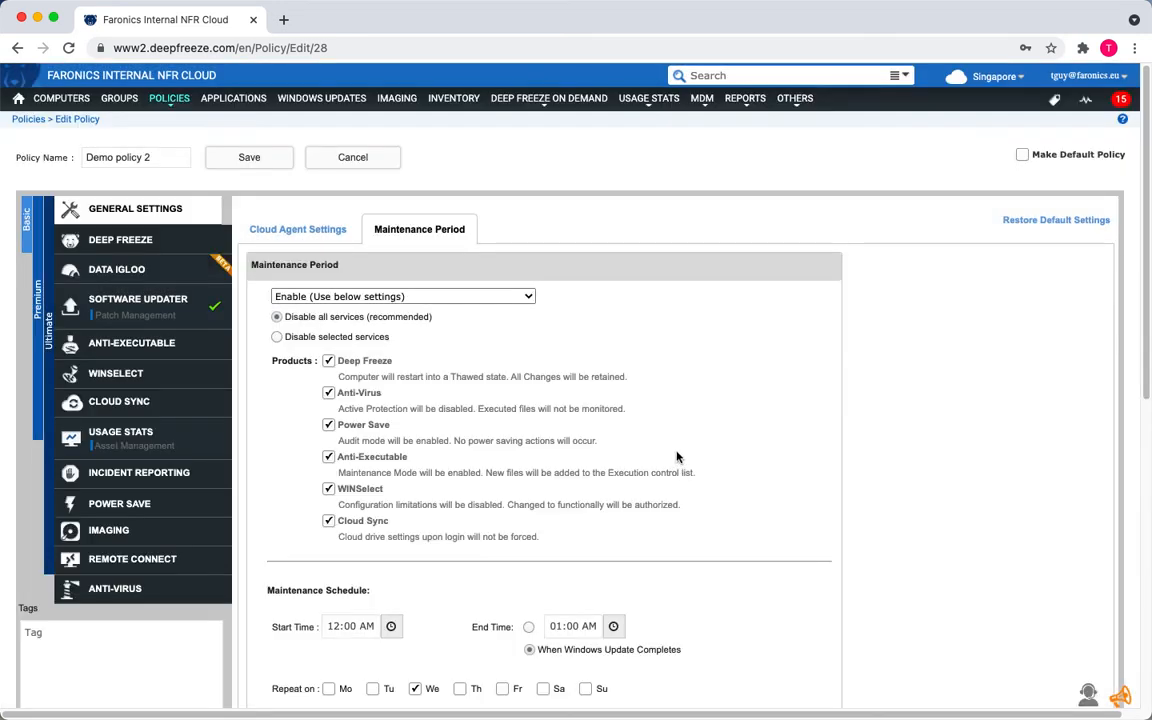
Step: Review the pending Critical Update patches on the Windows Updates page and approve all of them
{"action": "left_click", "coordinate": [326, 102]}
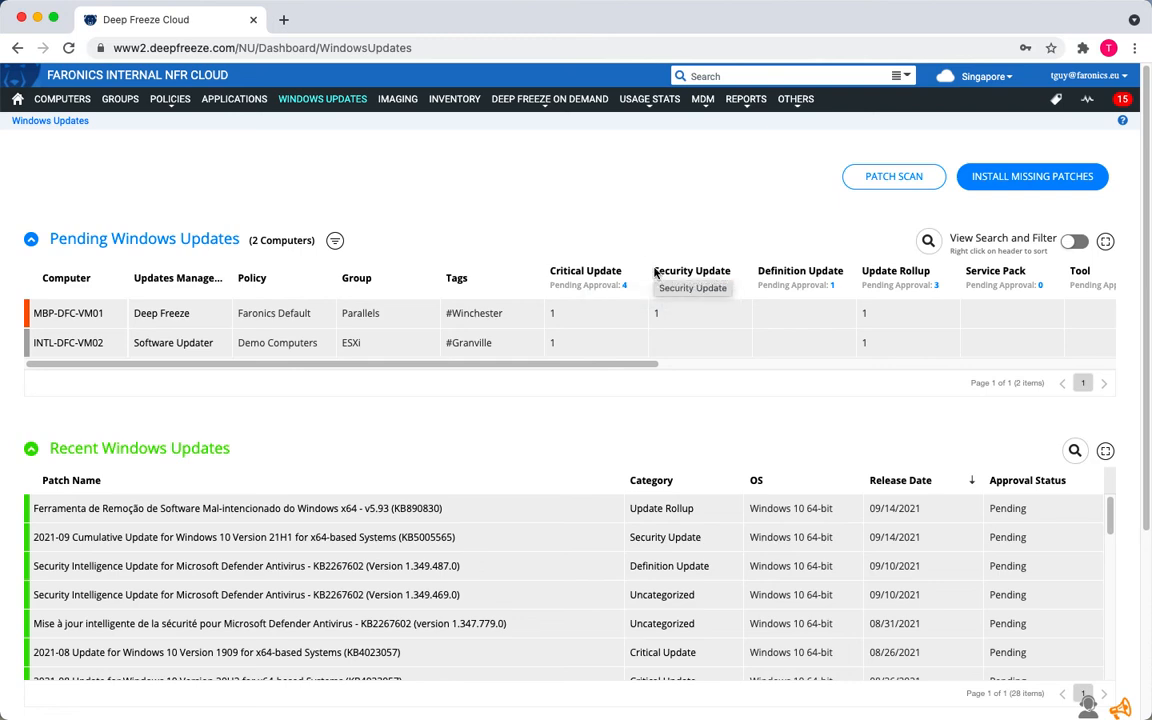
{"action": "left_click", "coordinate": [596, 282]}
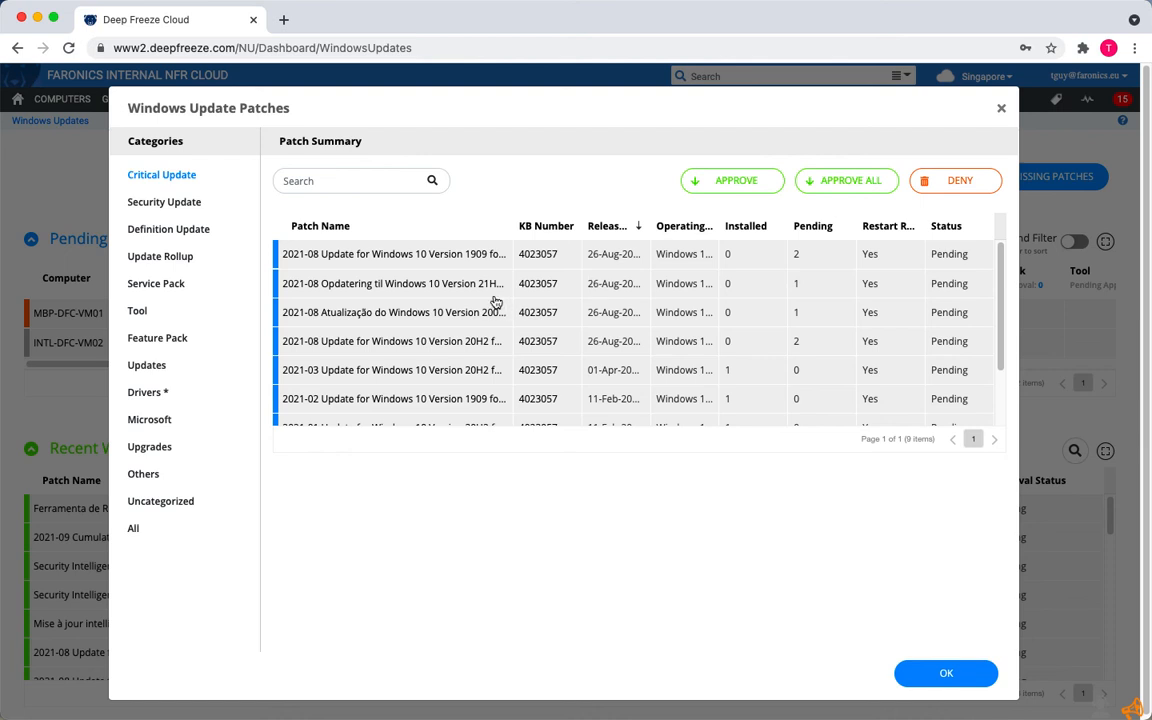
{"action": "scroll", "coordinate": [489, 302], "scroll_direction": "down", "scroll_amount": 3}
{"action": "scroll", "coordinate": [490, 305], "scroll_direction": "up", "scroll_amount": 3}
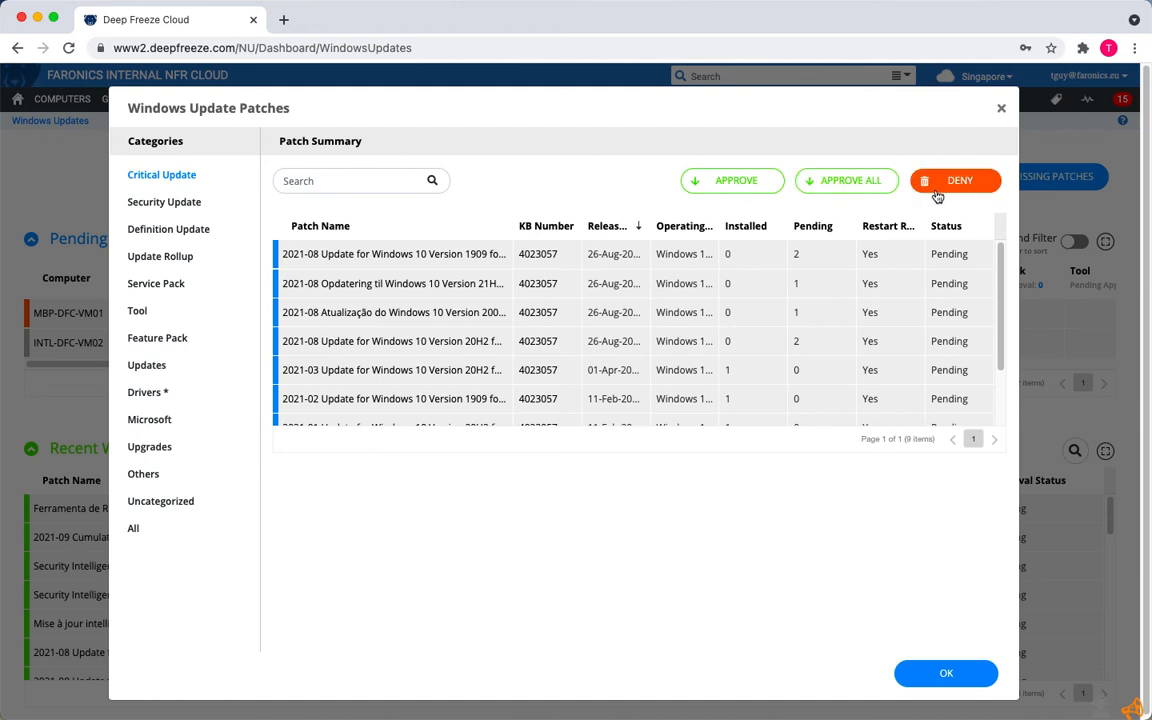
{"action": "left_click", "coordinate": [870, 188]}
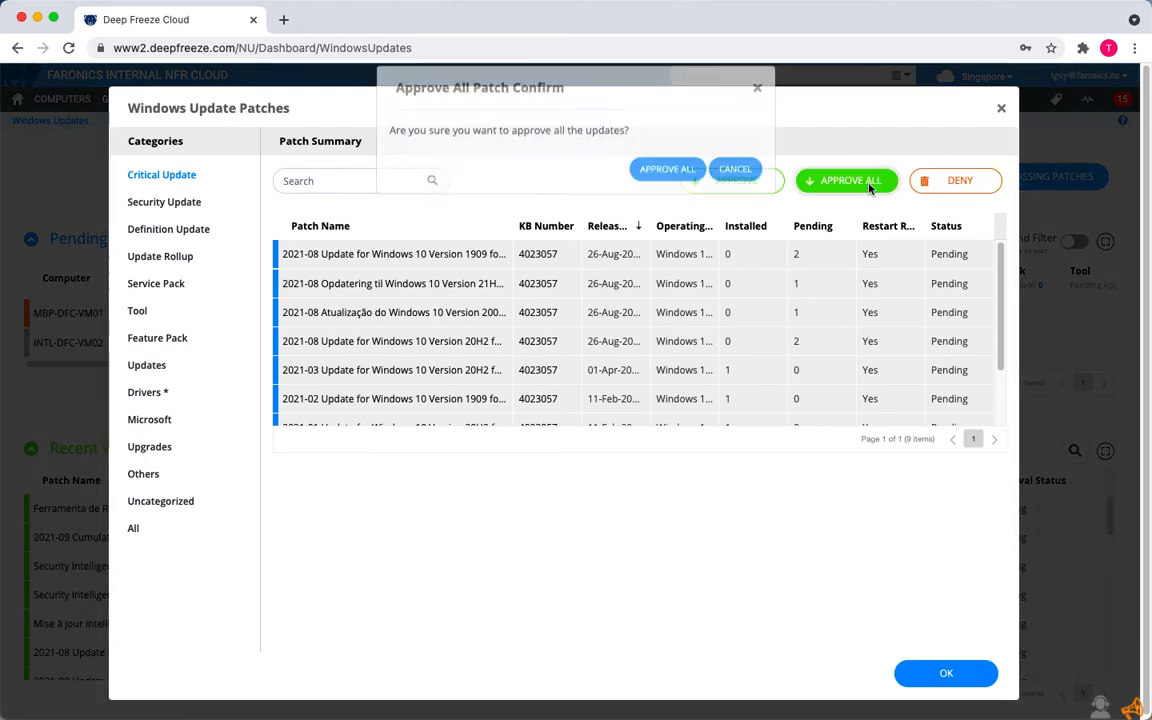
{"action": "left_click", "coordinate": [676, 190]}
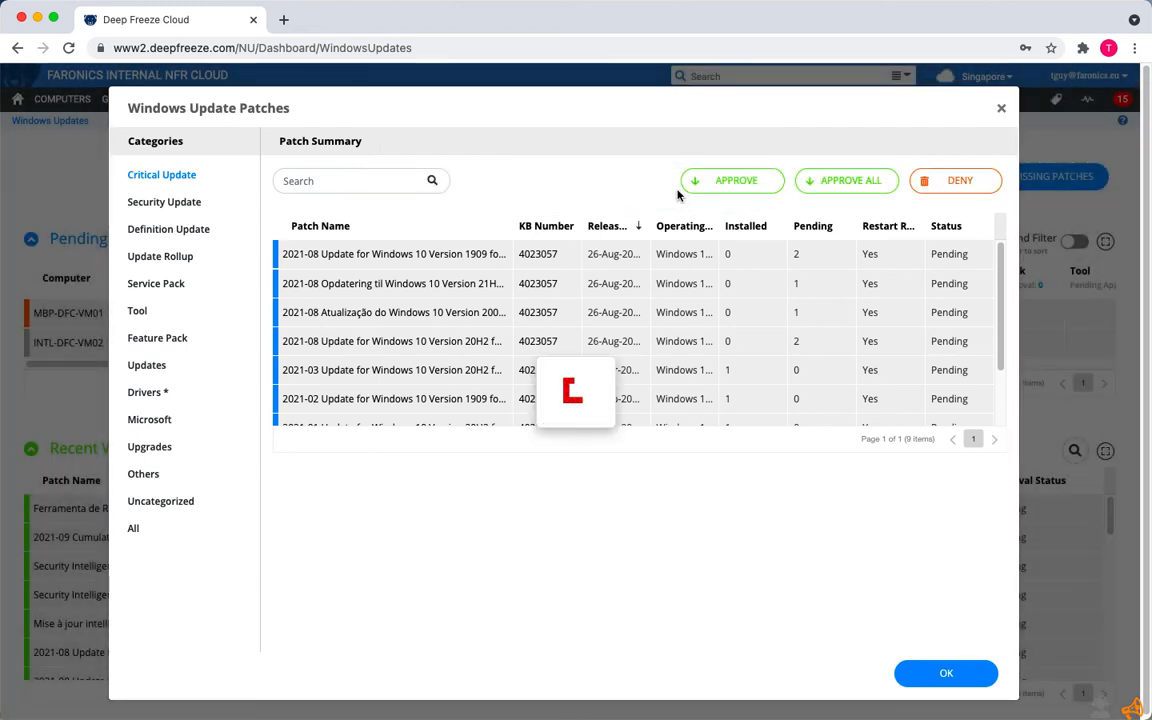